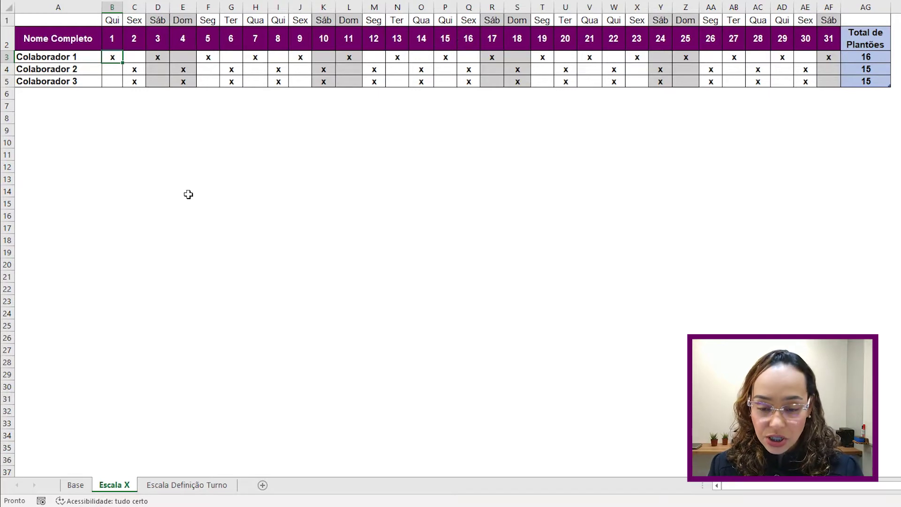
- Move the day-1 x from Colaborador 1 (B3) to Colaborador 2 (B4) on Escala X
{"action": "key", "text": "Delete"}
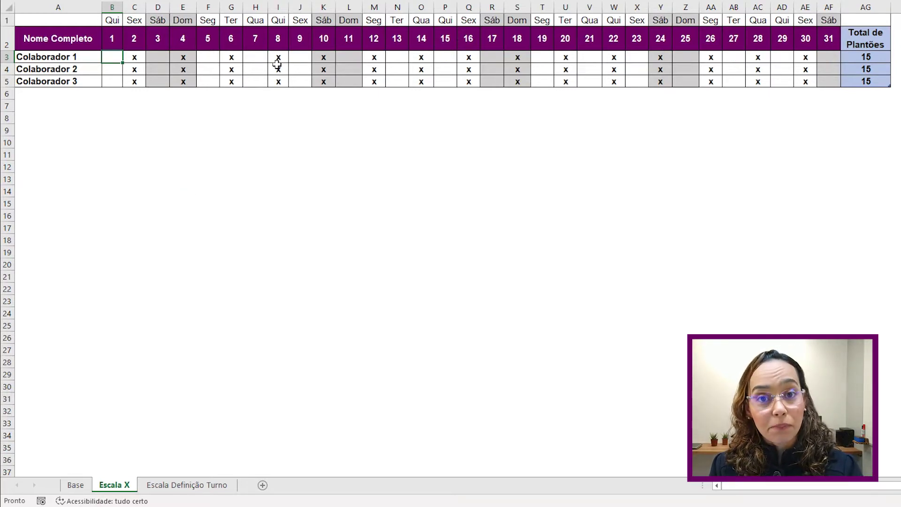
{"action": "left_click", "coordinate": [109, 70]}
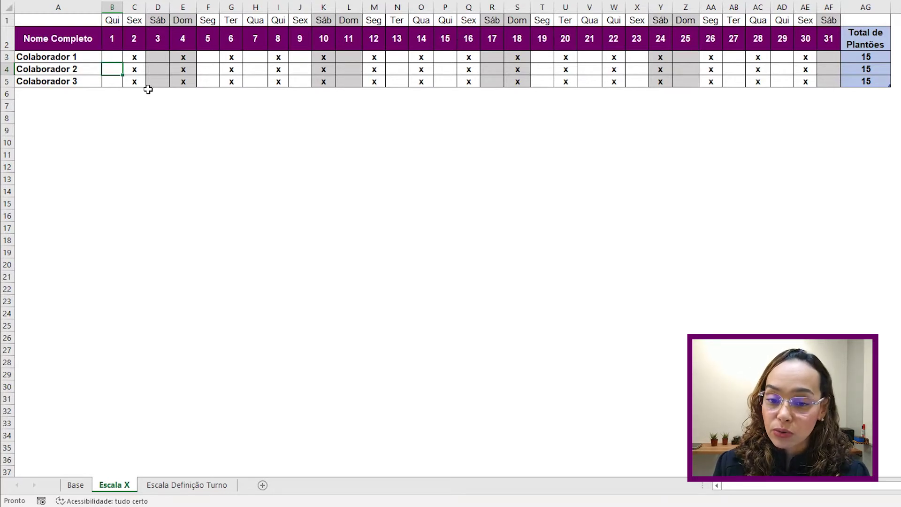
{"action": "type", "text": "x"}
{"action": "key", "text": "Return"}
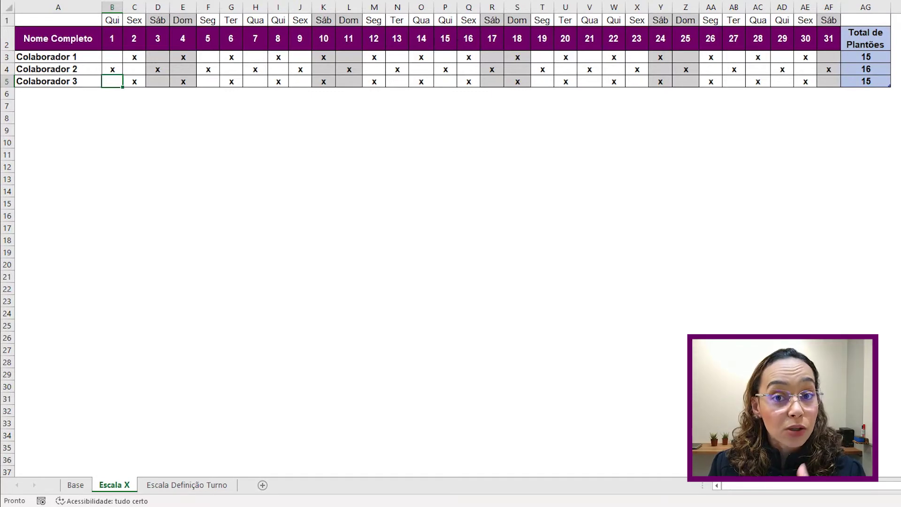
- On Escala Definição Turno, set Colaborador 1's shift type in B3 to D
{"action": "left_click", "coordinate": [209, 488]}
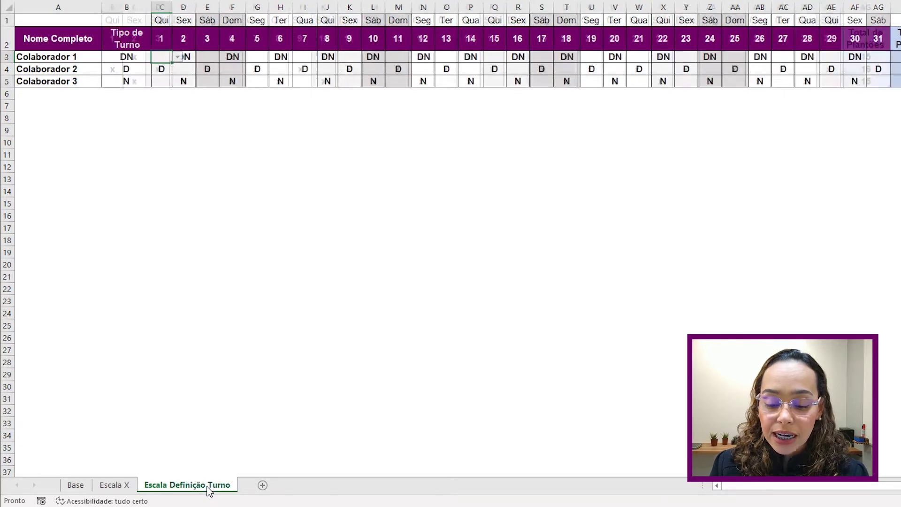
{"action": "left_click", "coordinate": [136, 58]}
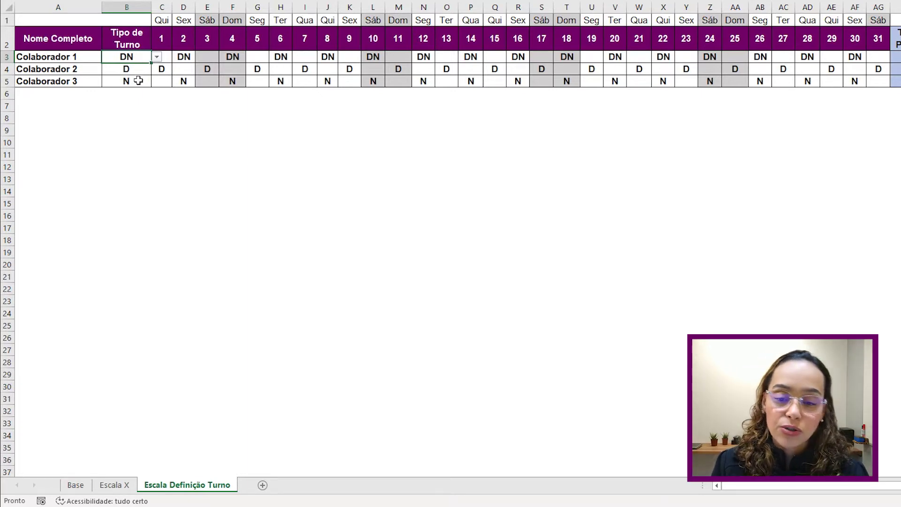
{"action": "left_click", "coordinate": [157, 57]}
{"action": "left_click", "coordinate": [133, 77]}
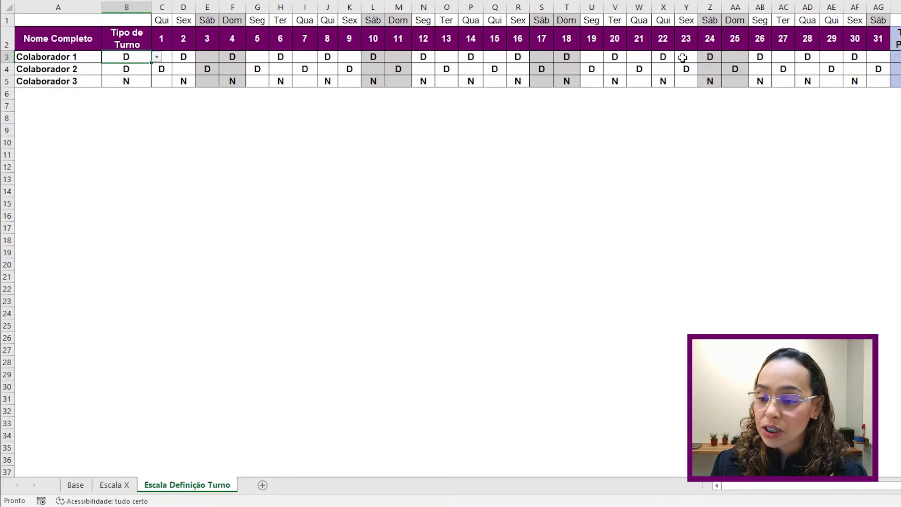
- Set Colaborador 2's shift type B4 and day 1 C4 to DN, then return to the blank grid
{"action": "left_click", "coordinate": [141, 69]}
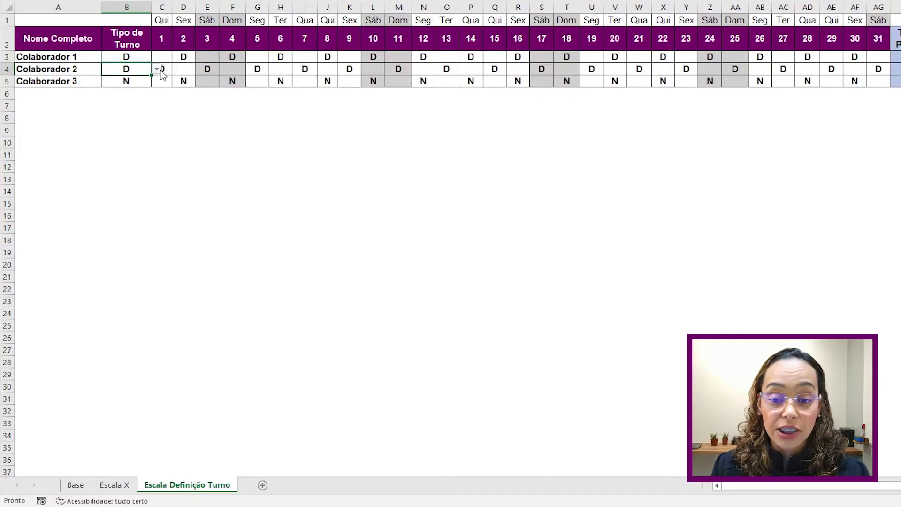
{"action": "left_click", "coordinate": [157, 70]}
{"action": "left_click", "coordinate": [135, 88]}
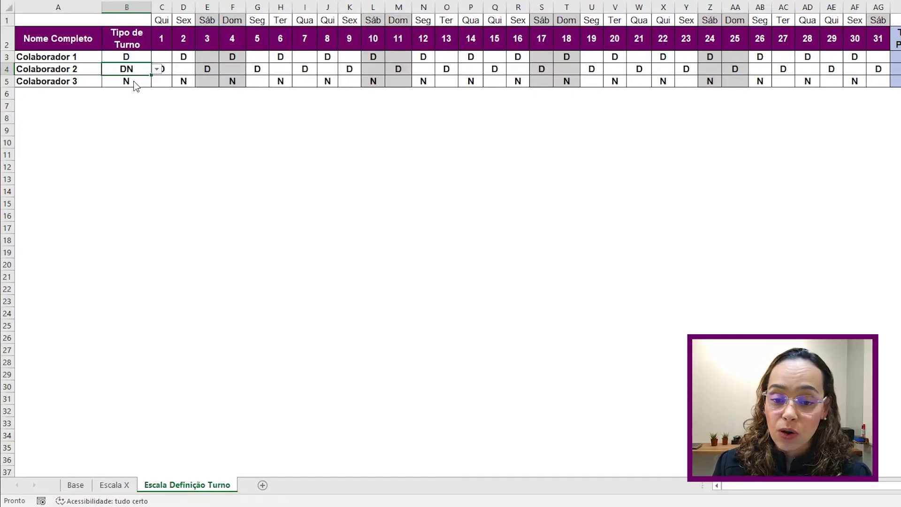
{"action": "left_click", "coordinate": [184, 71]}
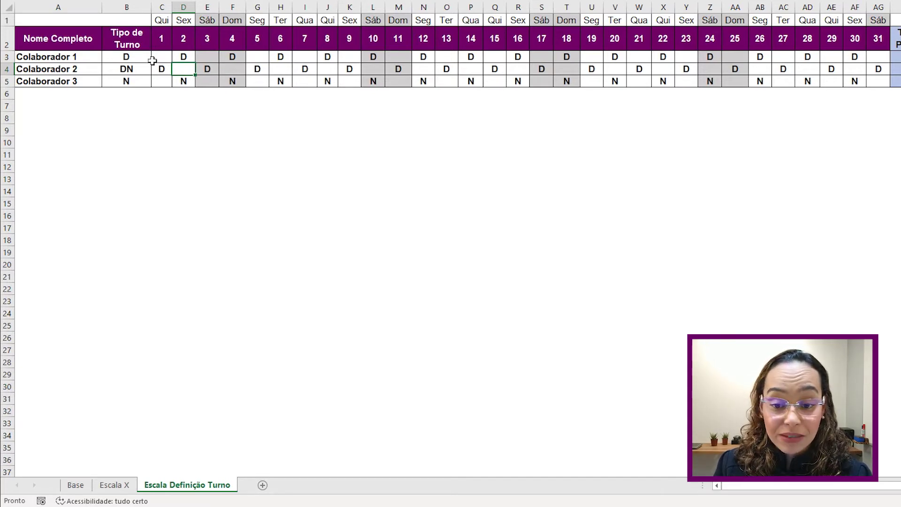
{"action": "left_click", "coordinate": [165, 69]}
{"action": "left_click", "coordinate": [178, 69]}
{"action": "left_click", "coordinate": [171, 89]}
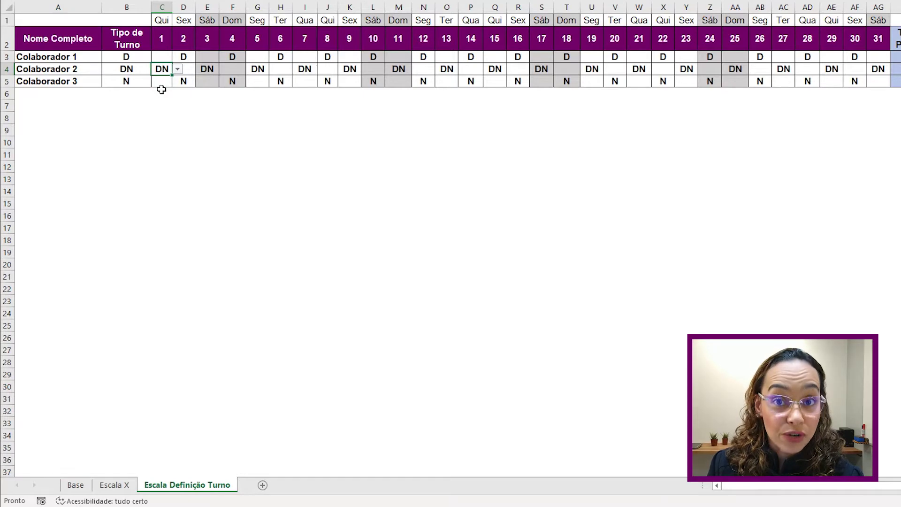
{"action": "key", "text": "ctrl+Page_Up"}
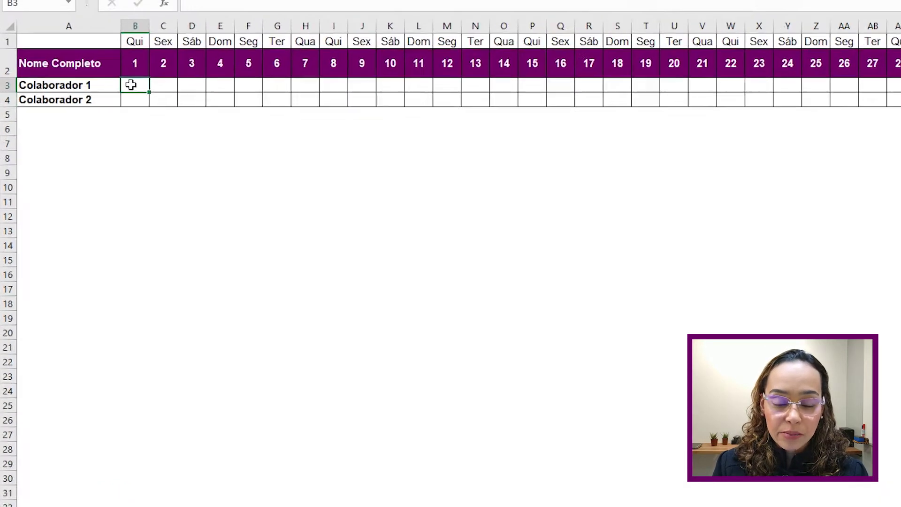
- Widen column C and mark Colaborador 1's day 1 with an x in B3
{"action": "left_click_drag", "start_coordinate": [188, 159], "coordinate": [188, 181]}
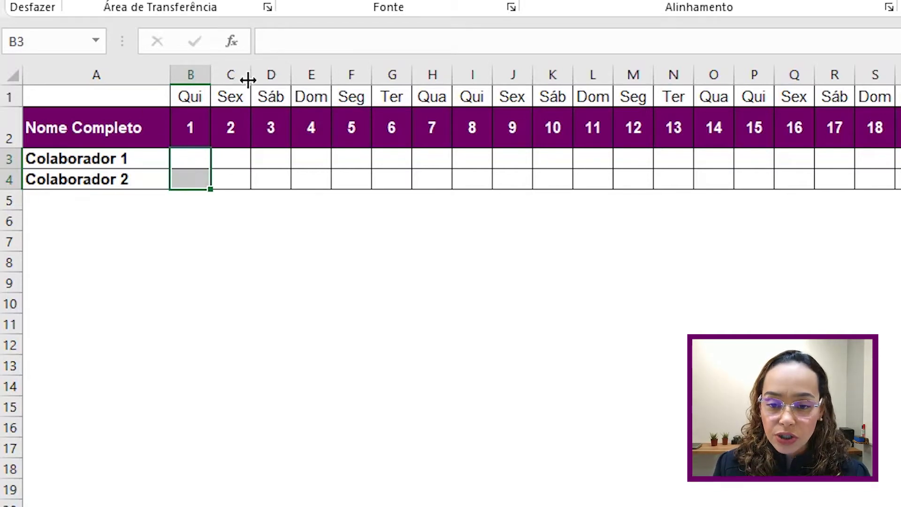
{"action": "left_click_drag", "start_coordinate": [251, 75], "coordinate": [498, 68]}
{"action": "left_click", "coordinate": [275, 157]}
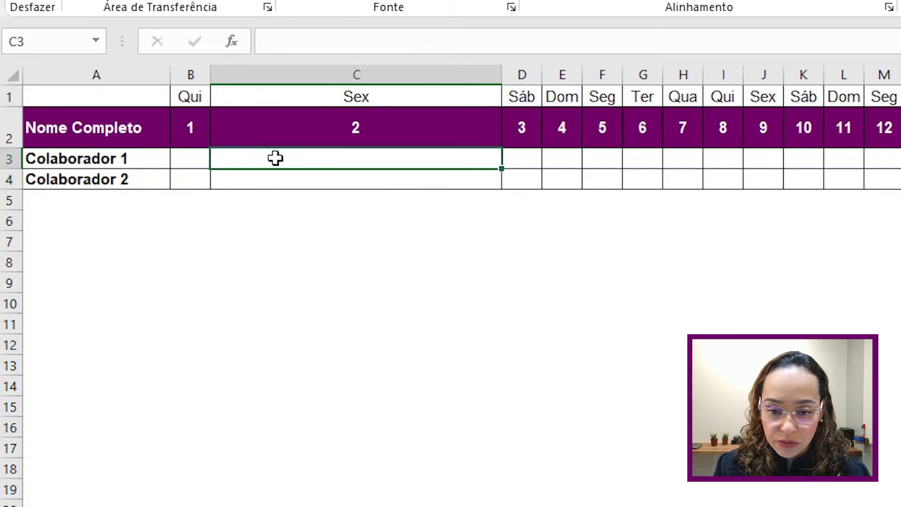
{"action": "type", "text": "=se"}
{"action": "key", "text": "Tab"}
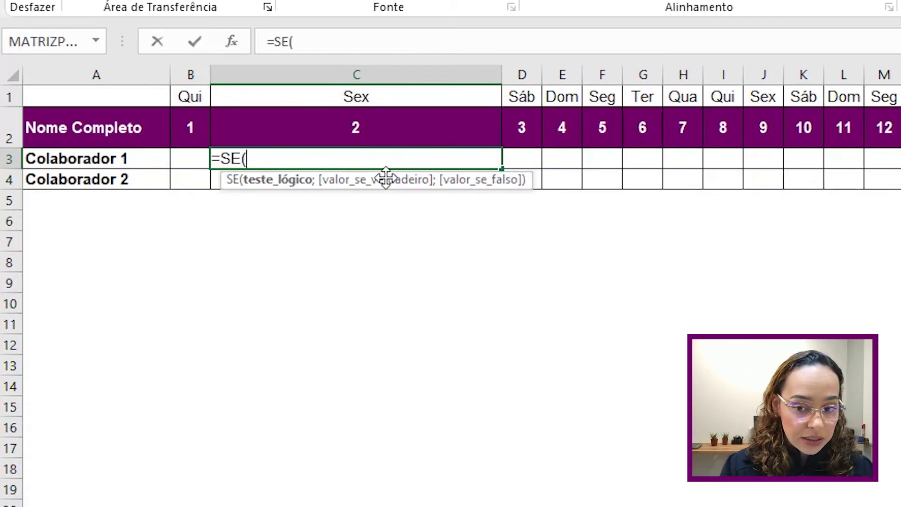
{"action": "left_click", "coordinate": [185, 160]}
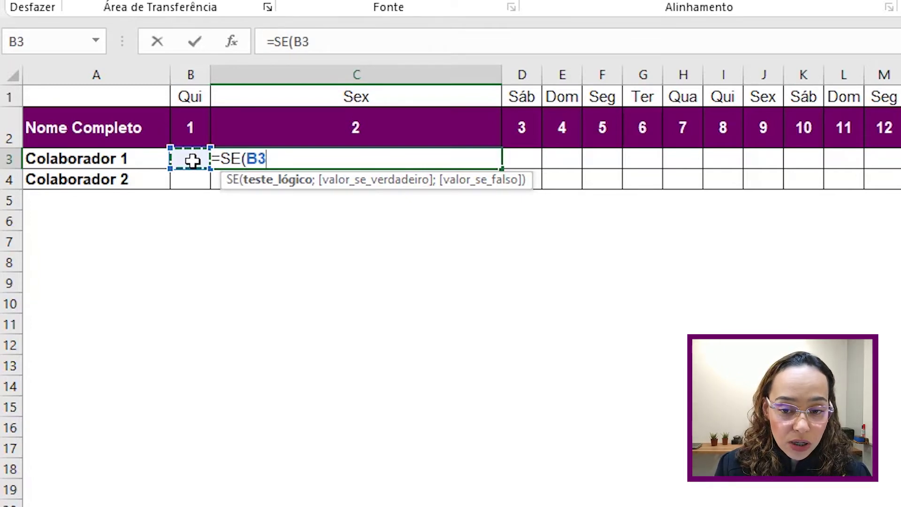
{"action": "key", "text": "Escape"}
{"action": "left_click", "coordinate": [197, 163]}
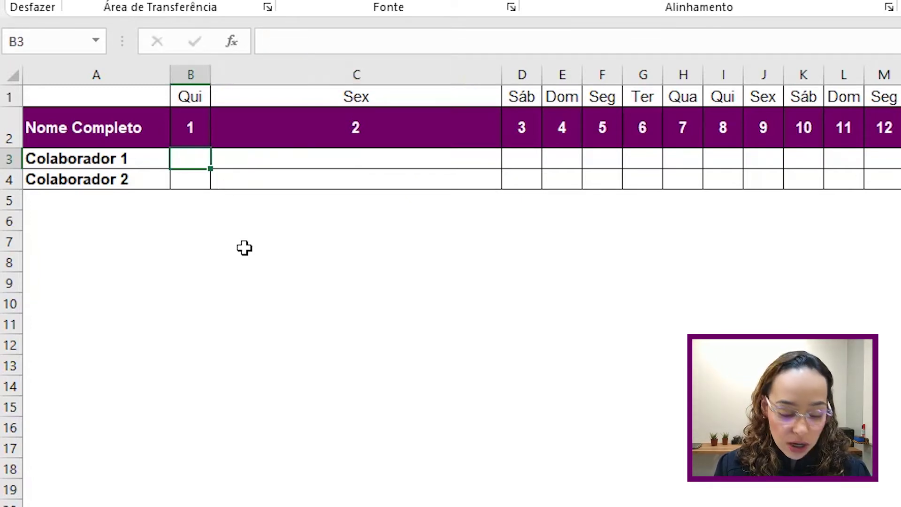
{"action": "type", "text": "x"}
- Enter =SE(B3<>"";"";"x") in C3 so day 2 stays blank after a shift
{"action": "left_click", "coordinate": [272, 164]}
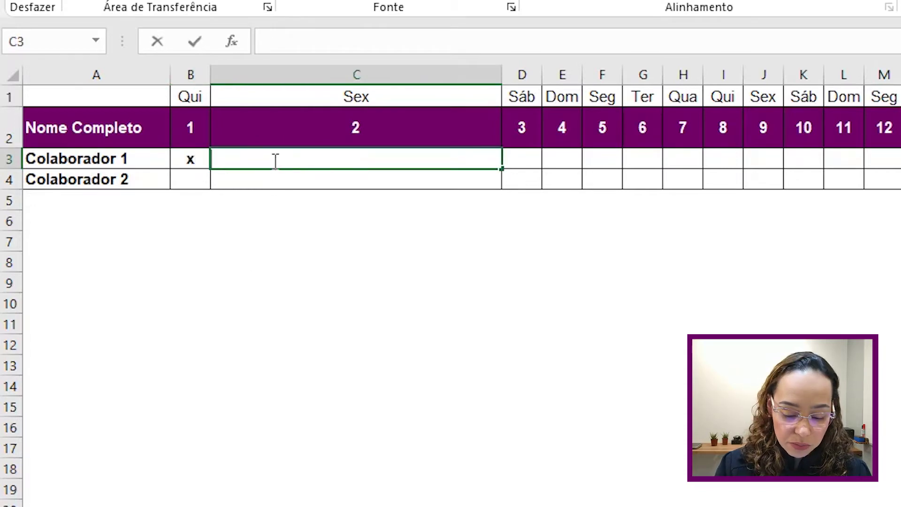
{"action": "type", "text": "=se"}
{"action": "key", "text": "Tab"}
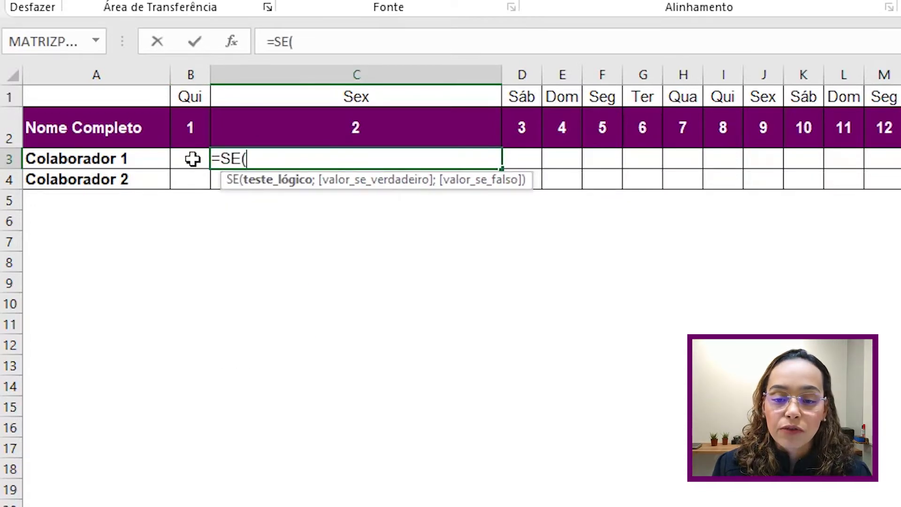
{"action": "left_click", "coordinate": [192, 159]}
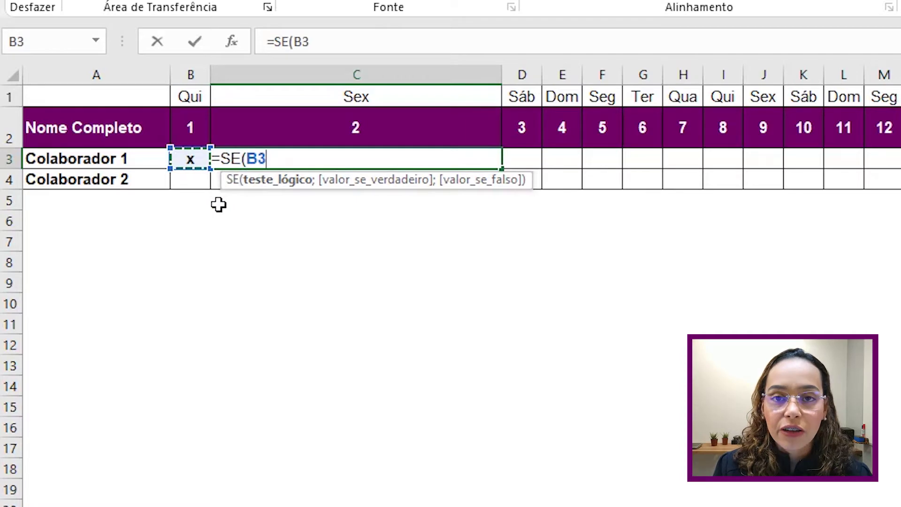
{"action": "type", "text": "<"}
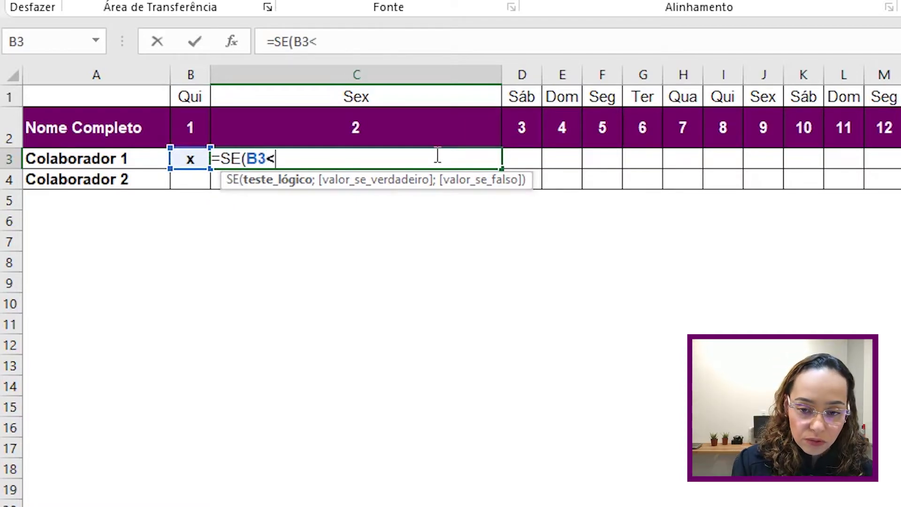
{"action": "type", "text": ">"}
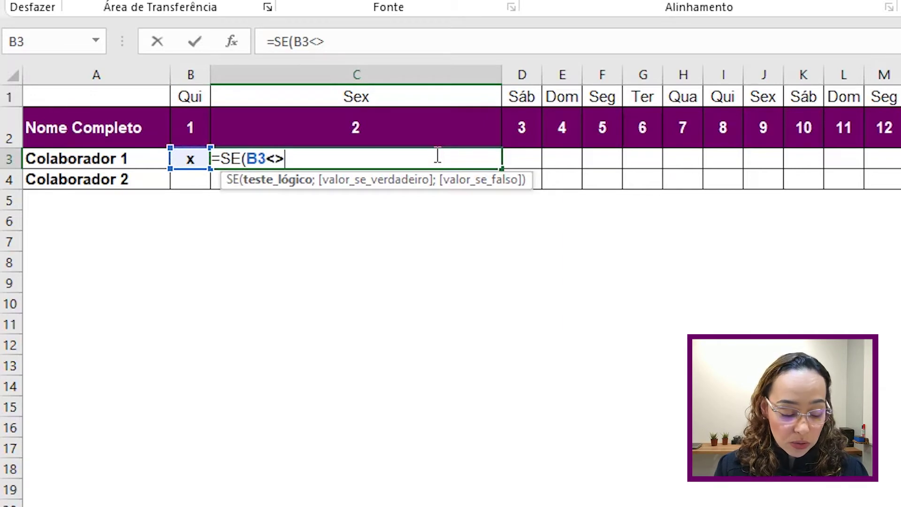
{"action": "type", "text": "\""}
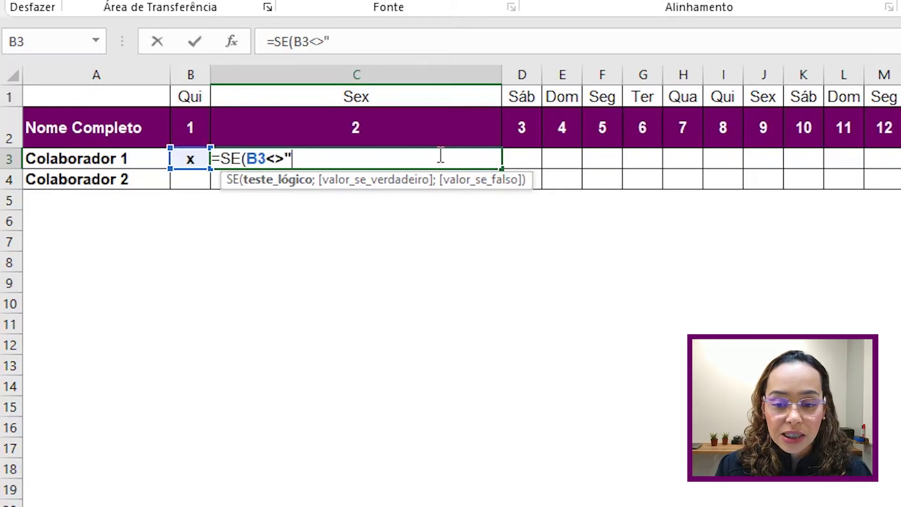
{"action": "type", "text": "\";"}
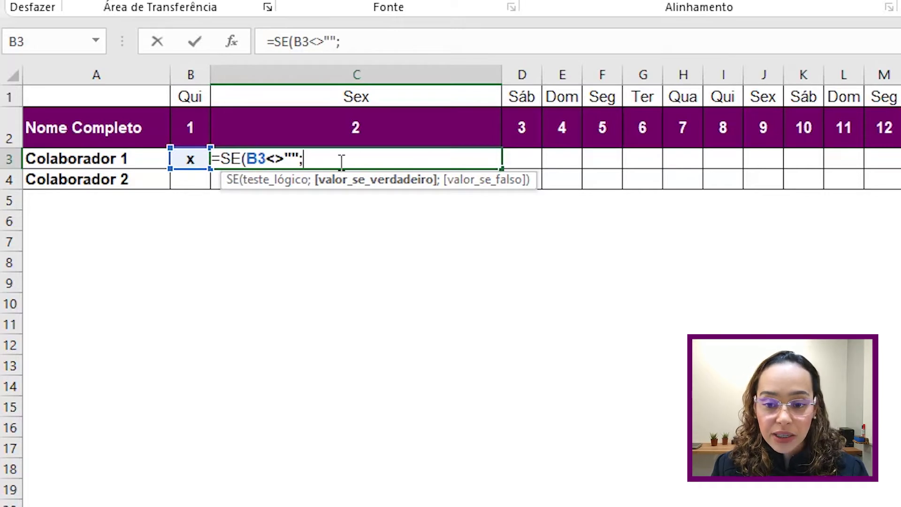
{"action": "type", "text": "\"\";"}
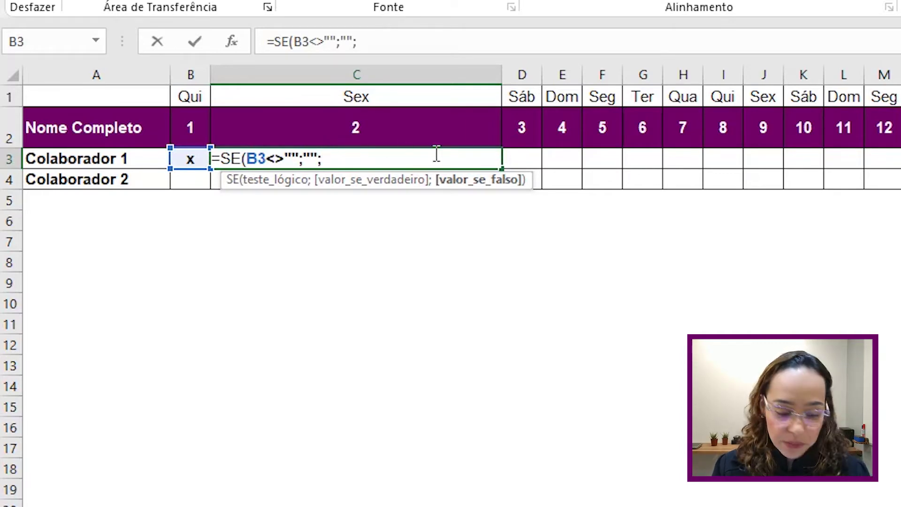
{"action": "type", "text": "\"x\""}
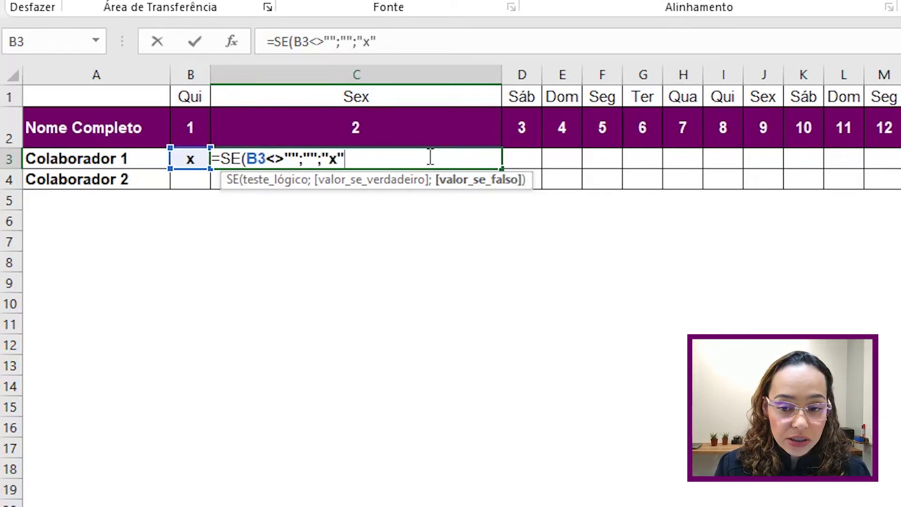
{"action": "key", "text": "Return"}
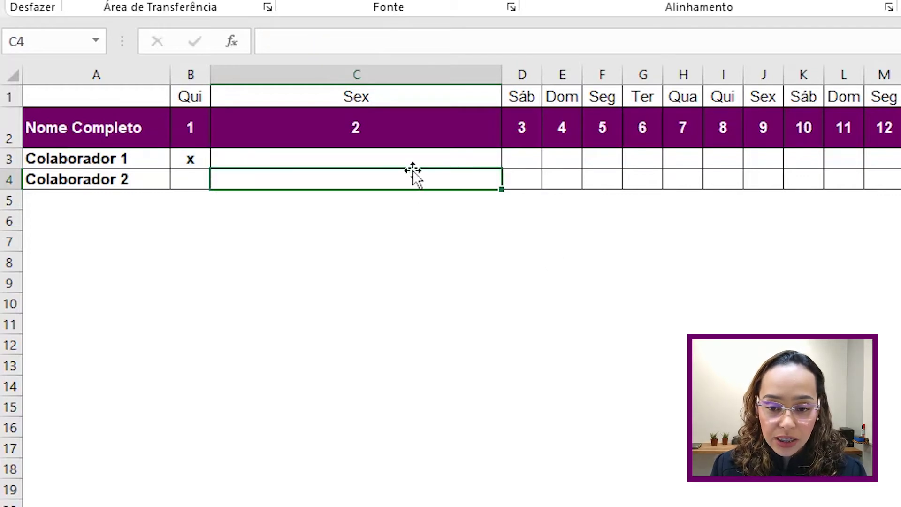
- Fill the C3 formula across row 3 through day 31 and autofit column C
{"action": "left_click", "coordinate": [410, 152]}
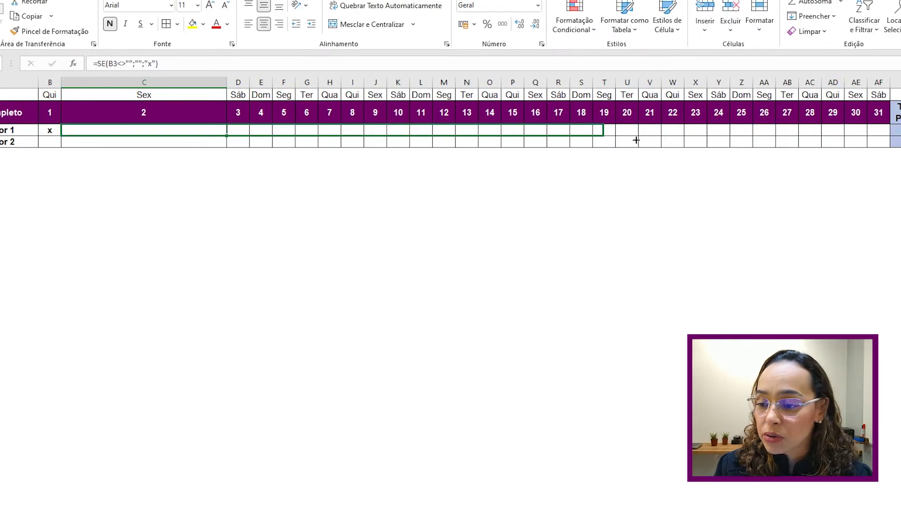
{"action": "left_click_drag", "start_coordinate": [228, 136], "coordinate": [873, 136]}
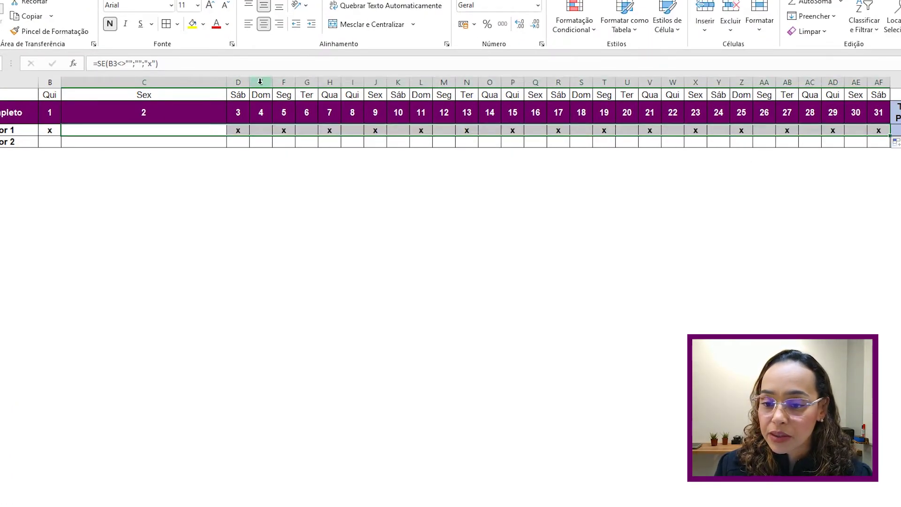
{"action": "double_click", "coordinate": [226, 82]}
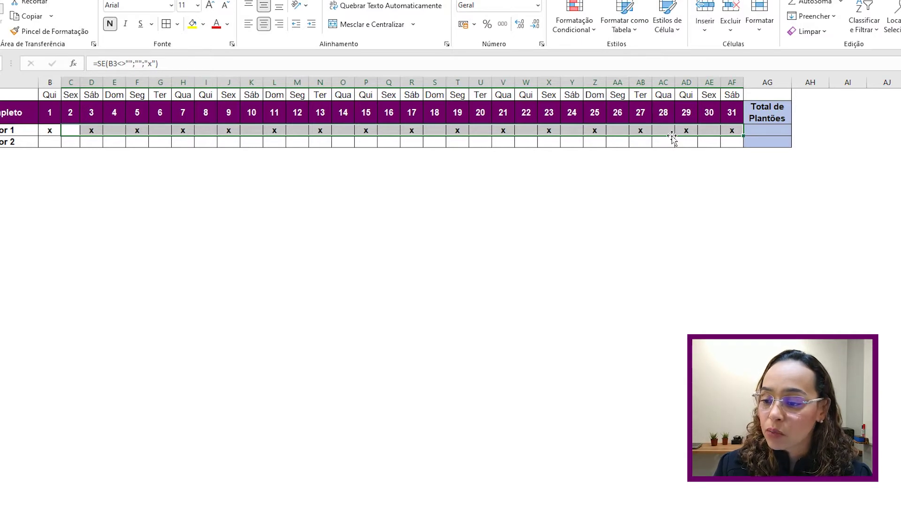
- Copy row 3's formulas into row 4, then test and remove an x in B4
{"action": "left_click_drag", "start_coordinate": [745, 136], "coordinate": [744, 148]}
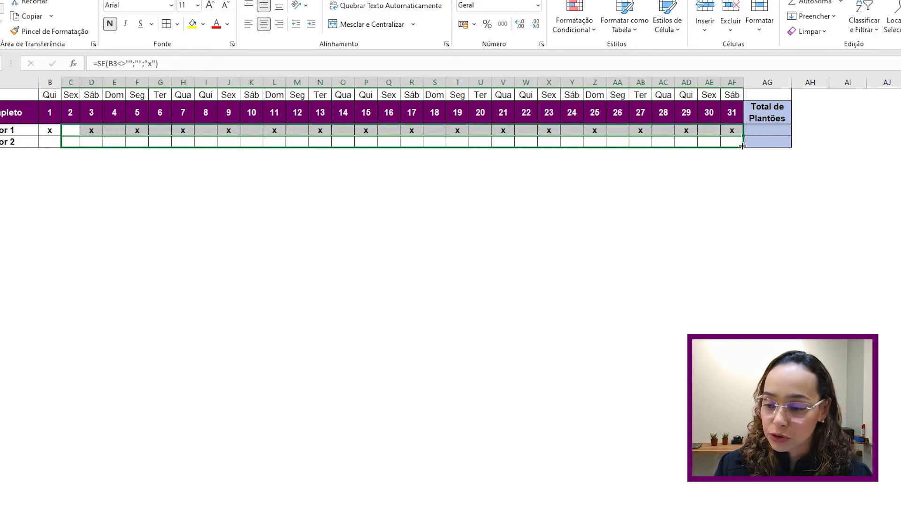
{"action": "left_click", "coordinate": [48, 143]}
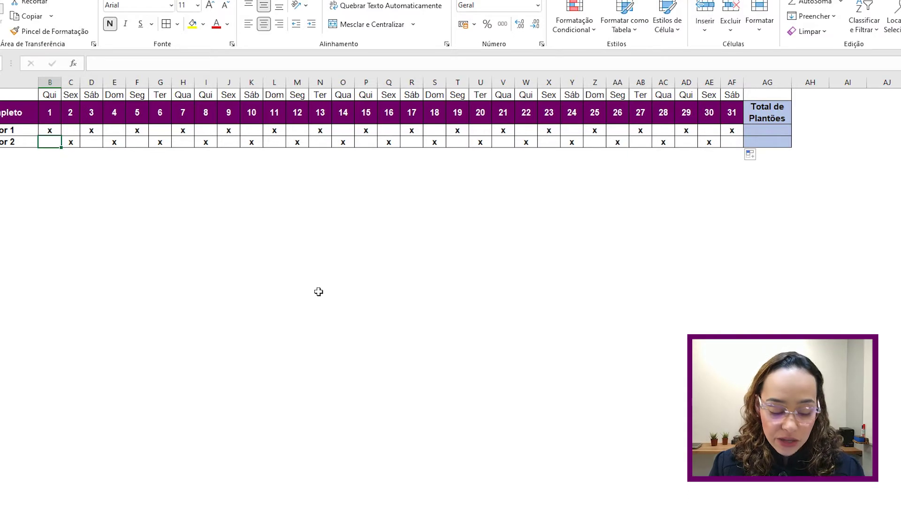
{"action": "type", "text": "x"}
{"action": "key", "text": "Return"}
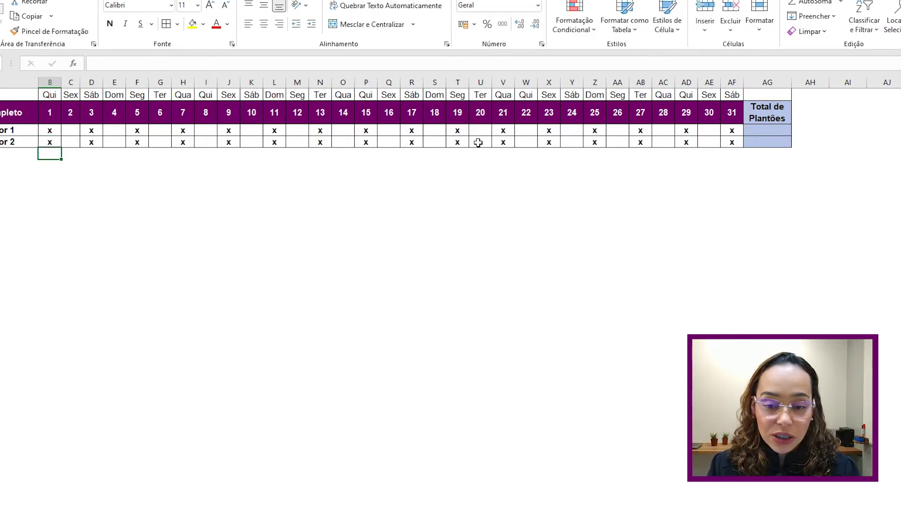
{"action": "key", "text": "Up"}
{"action": "key", "text": "Delete"}
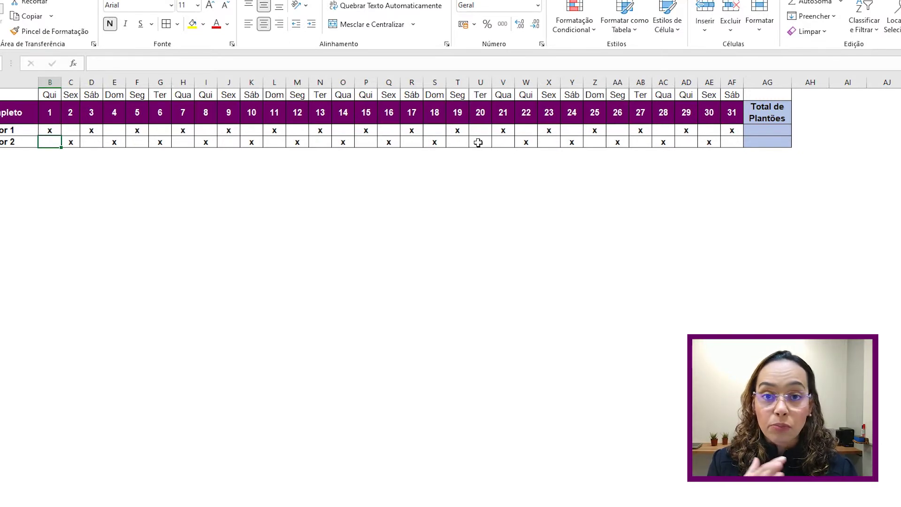
- Enter =CONT.SE(B3:AF3;"x") in AG3 to count Colaborador 1's shifts
{"action": "left_click", "coordinate": [770, 131]}
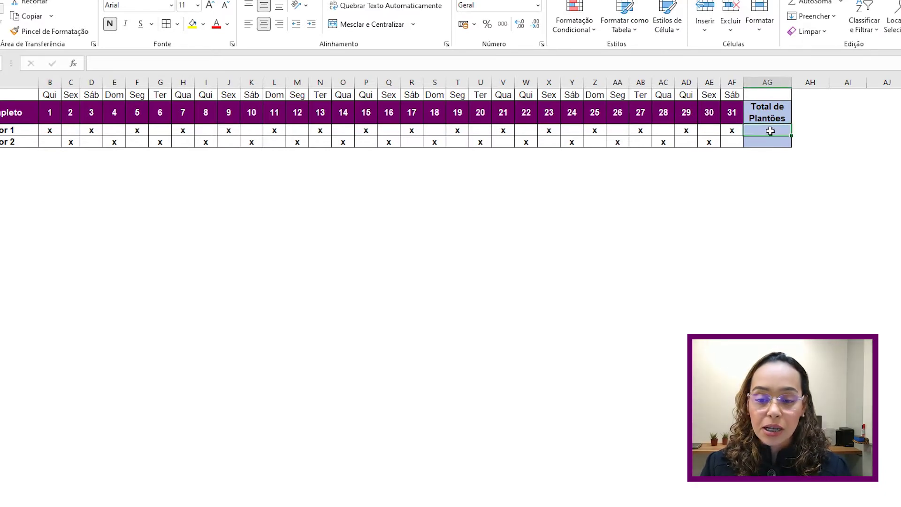
{"action": "type", "text": "=cons"}
{"action": "key", "text": "BackSpace"}
{"action": "type", "text": "t"}
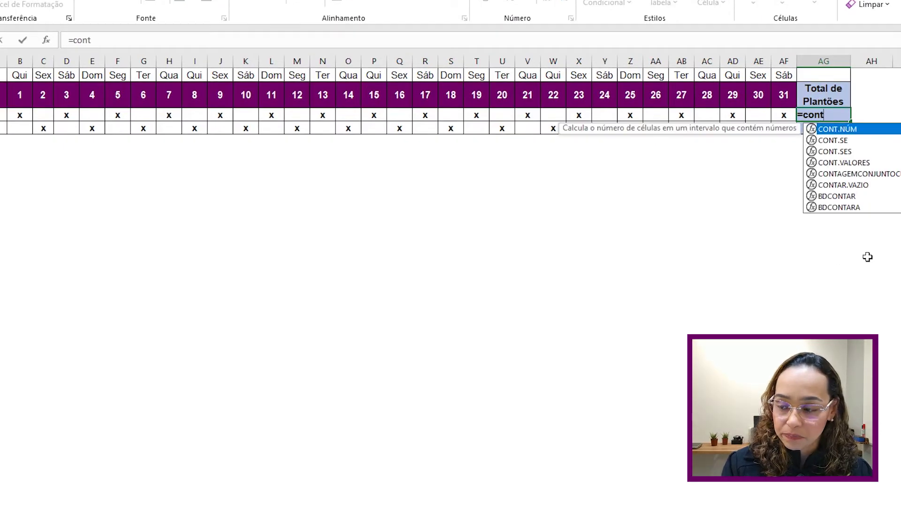
{"action": "type", "text": ".s"}
{"action": "key", "text": "Tab"}
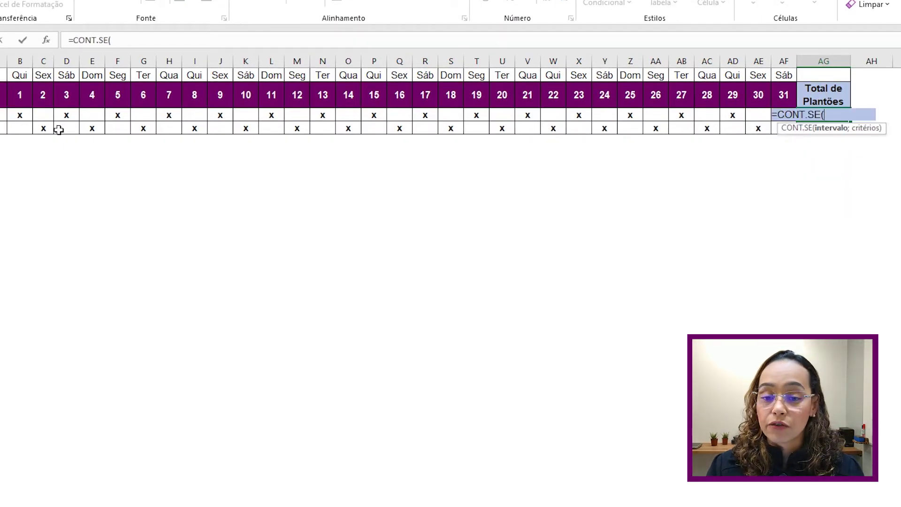
{"action": "left_click", "coordinate": [19, 114]}
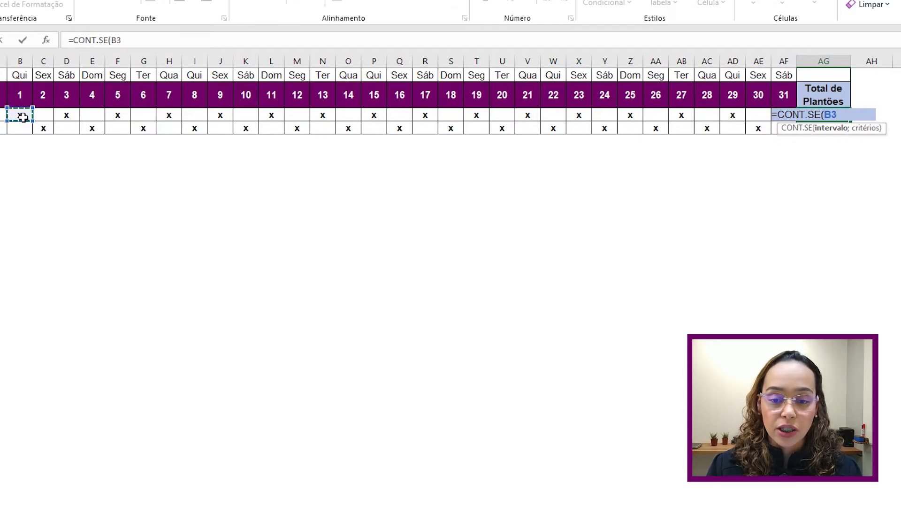
{"action": "key", "text": "ctrl+shift+Right"}
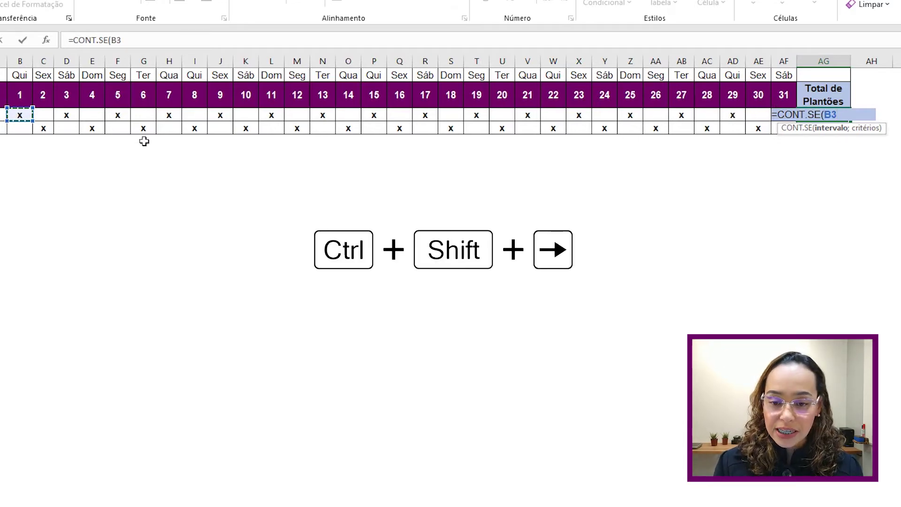
{"action": "key", "text": "ctrl+shift+Right"}
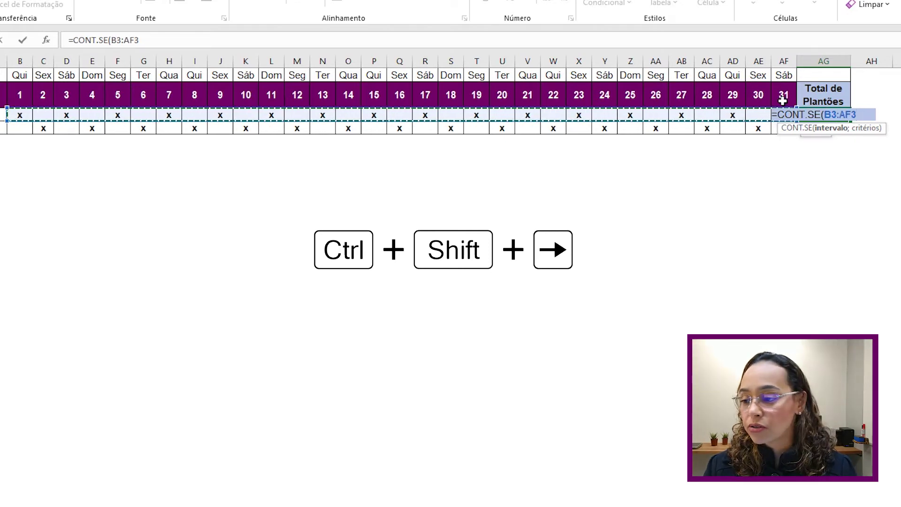
{"action": "type", "text": ";"}
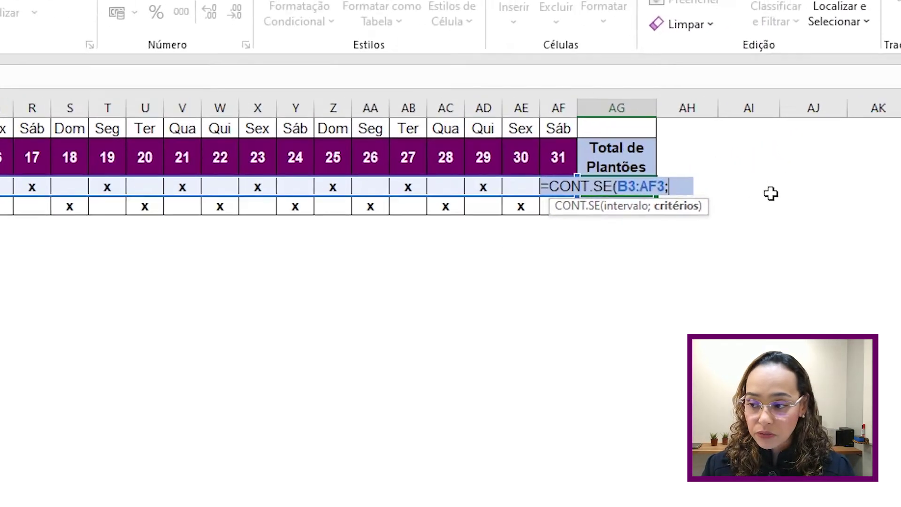
{"action": "type", "text": "\"x"}
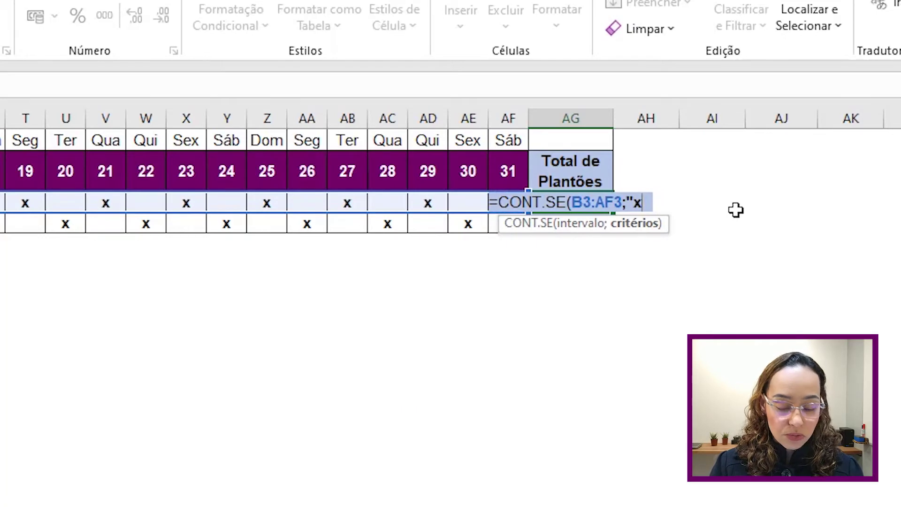
{"action": "key", "text": "Return"}
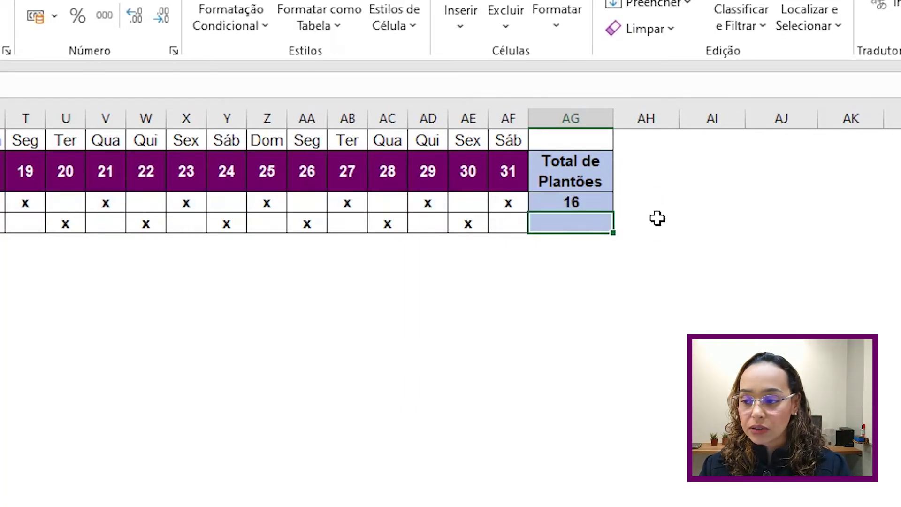
- Copy the total formula down to AG4 and check both totals, 16 and 15
{"action": "left_click", "coordinate": [599, 202]}
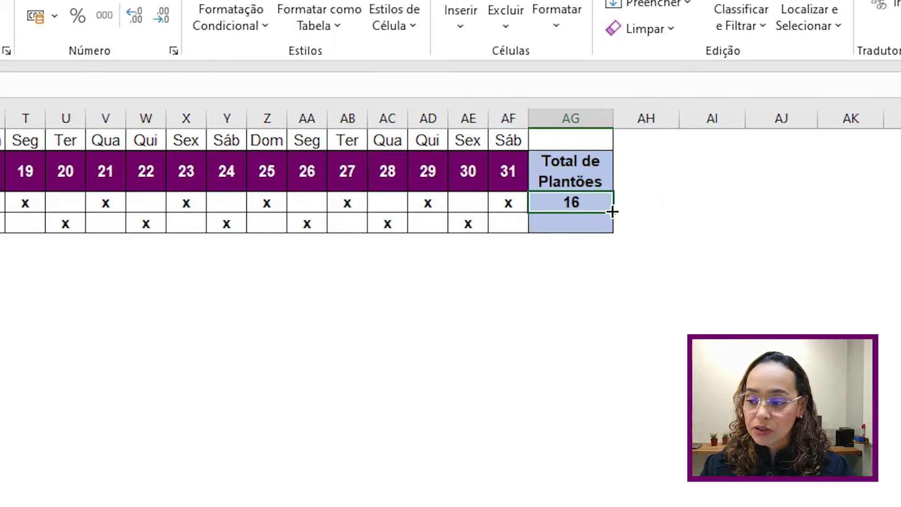
{"action": "double_click", "coordinate": [612, 212]}
{"action": "left_click", "coordinate": [587, 224]}
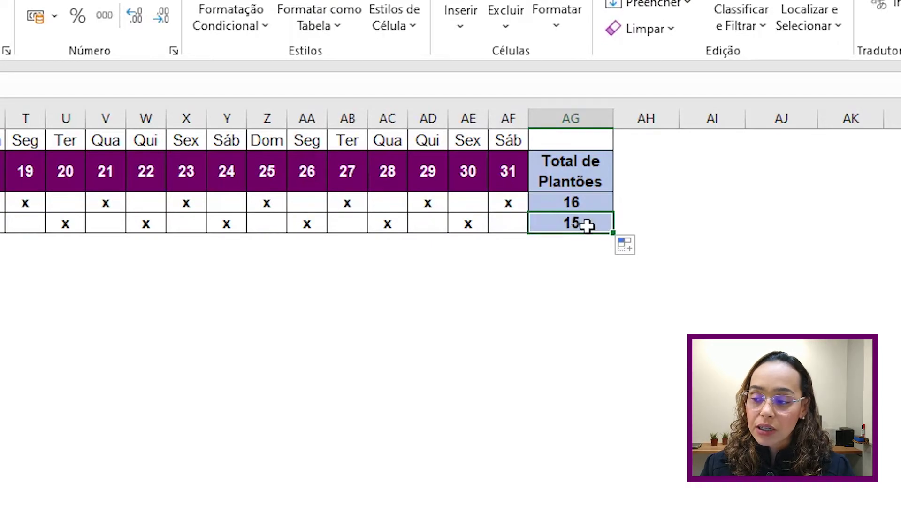
{"action": "left_click", "coordinate": [596, 202]}
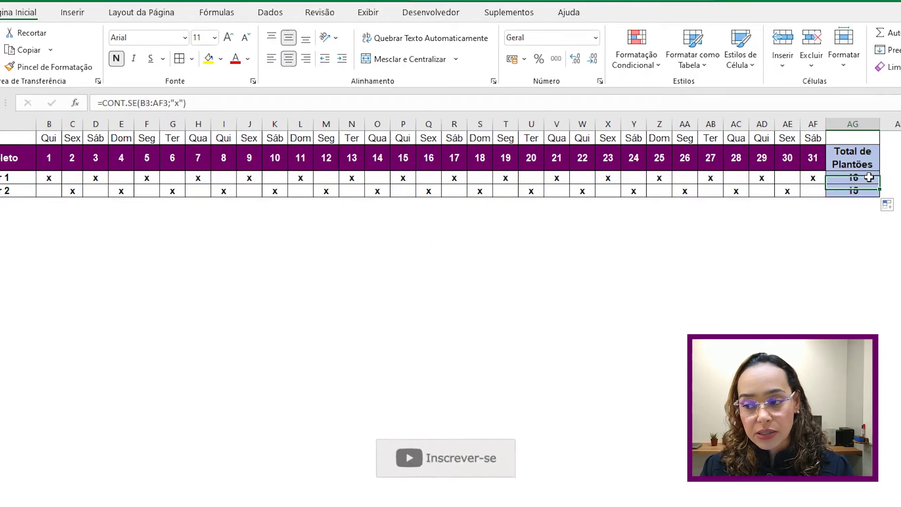
{"action": "left_click", "coordinate": [864, 191]}
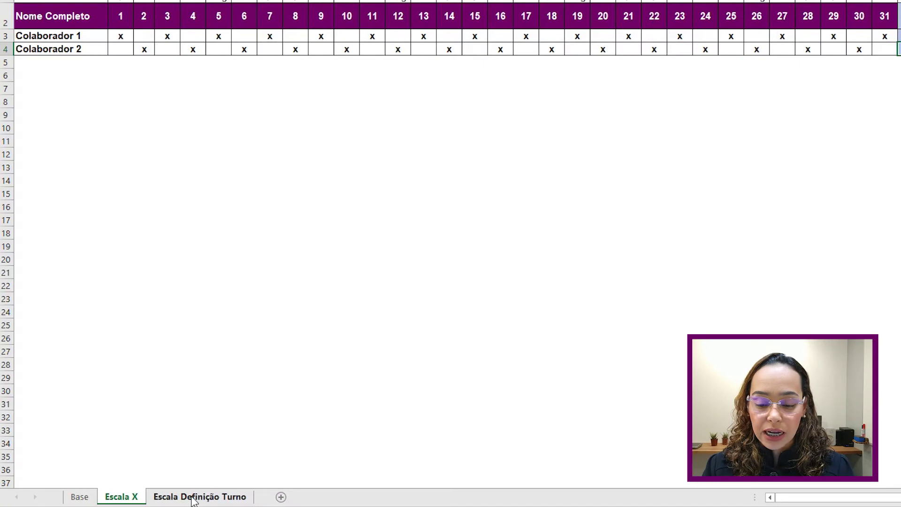
- Review the shift codes DN, D and N on the Base sheet
{"action": "left_click", "coordinate": [194, 498]}
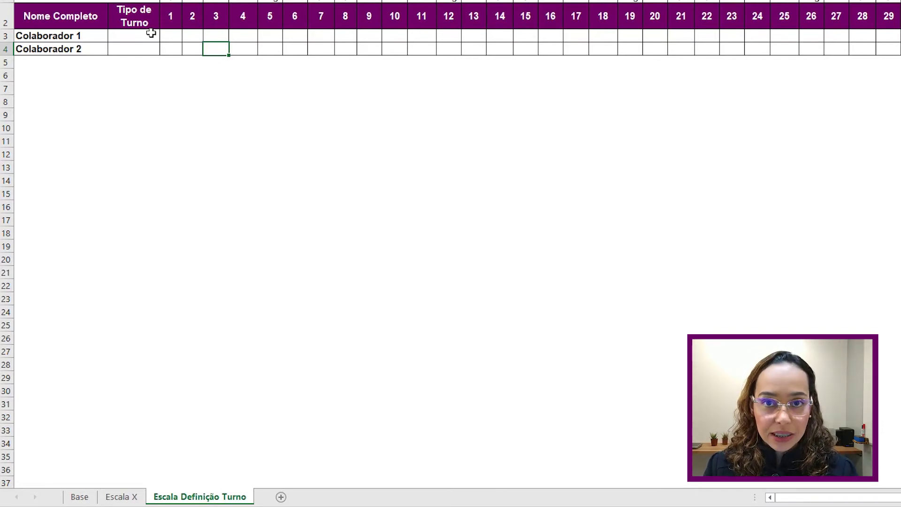
{"action": "left_click", "coordinate": [81, 499]}
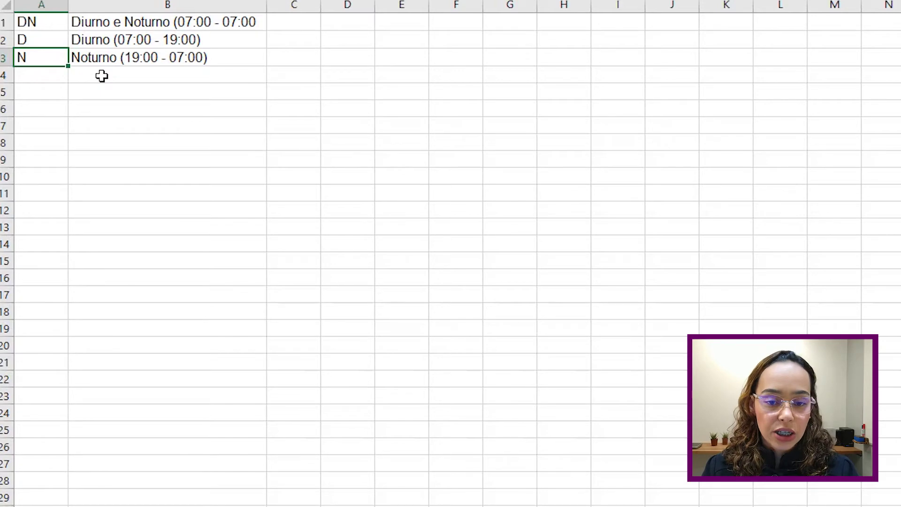
{"action": "left_click_drag", "start_coordinate": [38, 22], "coordinate": [37, 57]}
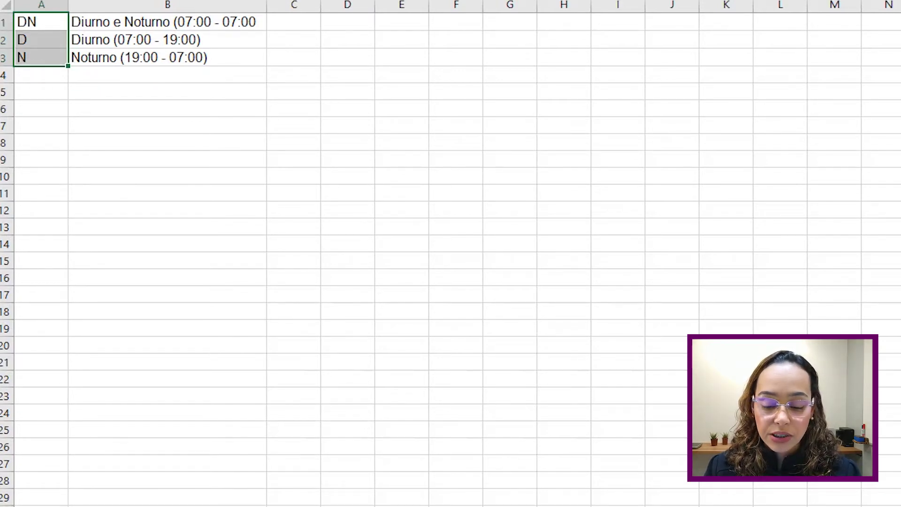
{"action": "key", "text": "ctrl+Page_Up"}
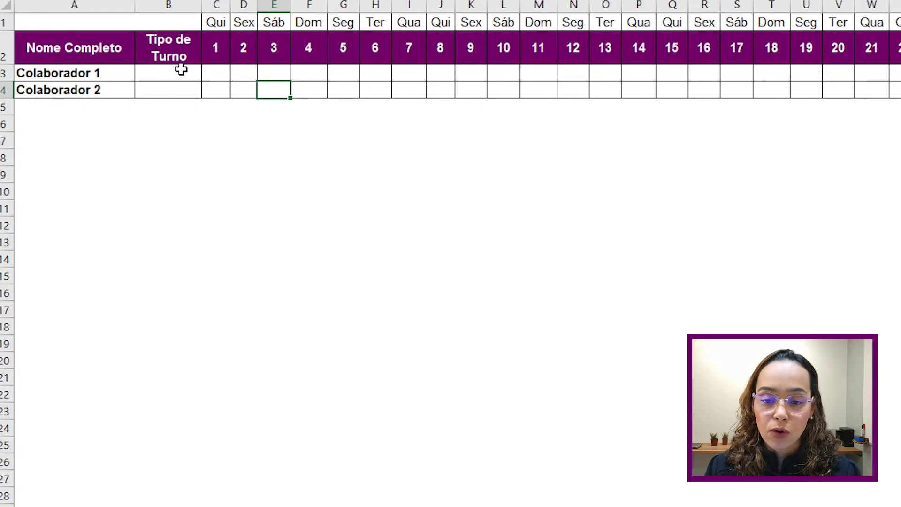
- Back on Escala Definição Turno, select B3:C4 for both collaborators
{"action": "left_click", "coordinate": [181, 69]}
{"action": "left_click_drag", "start_coordinate": [180, 72], "coordinate": [175, 91]}
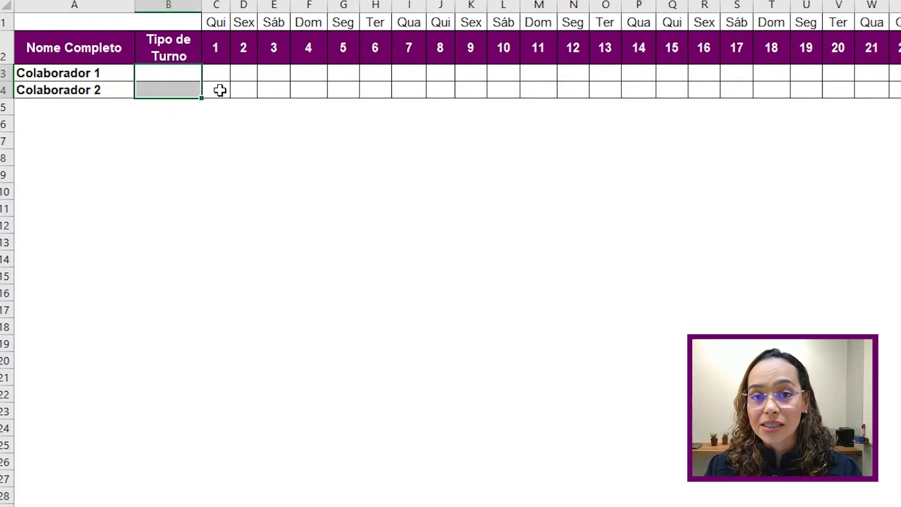
{"action": "left_click_drag", "start_coordinate": [179, 73], "coordinate": [220, 90]}
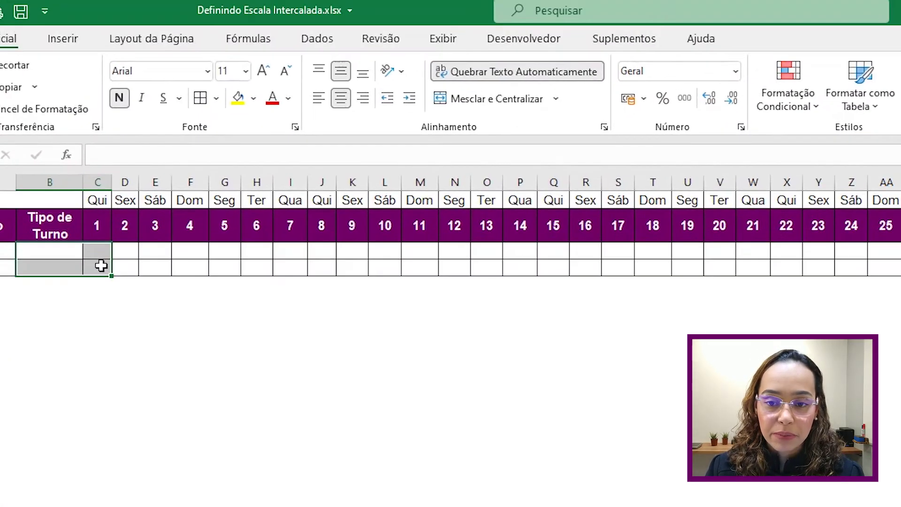
- Apply Lista data validation with source =Base!$A$1:$A$3 to the selected cells
{"action": "left_click", "coordinate": [309, 40]}
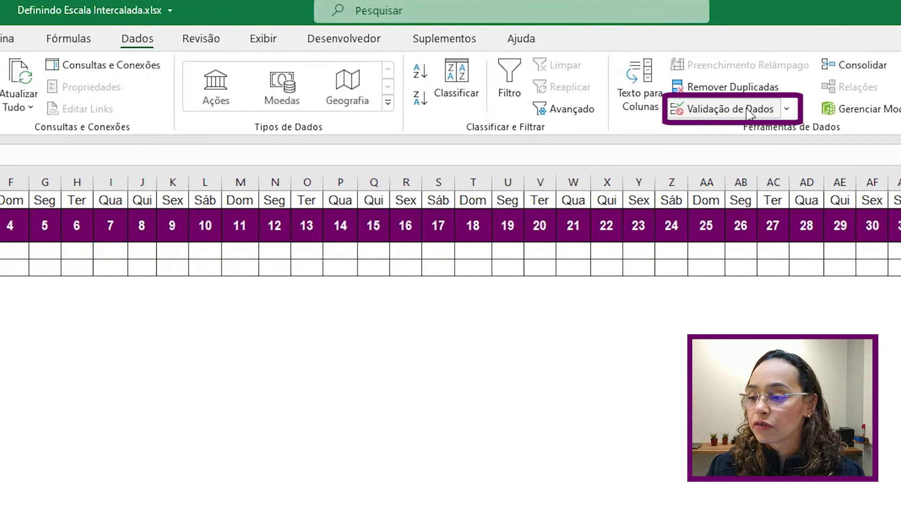
{"action": "left_click", "coordinate": [749, 112]}
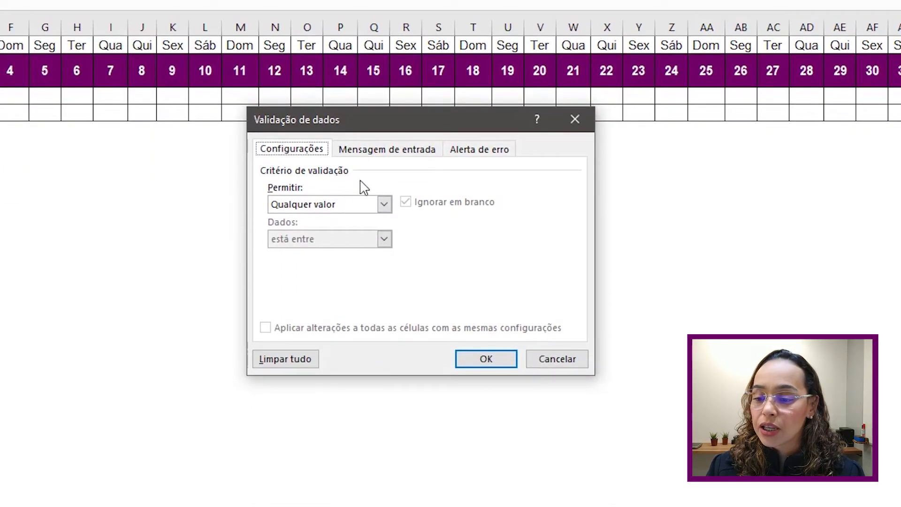
{"action": "left_click", "coordinate": [330, 205]}
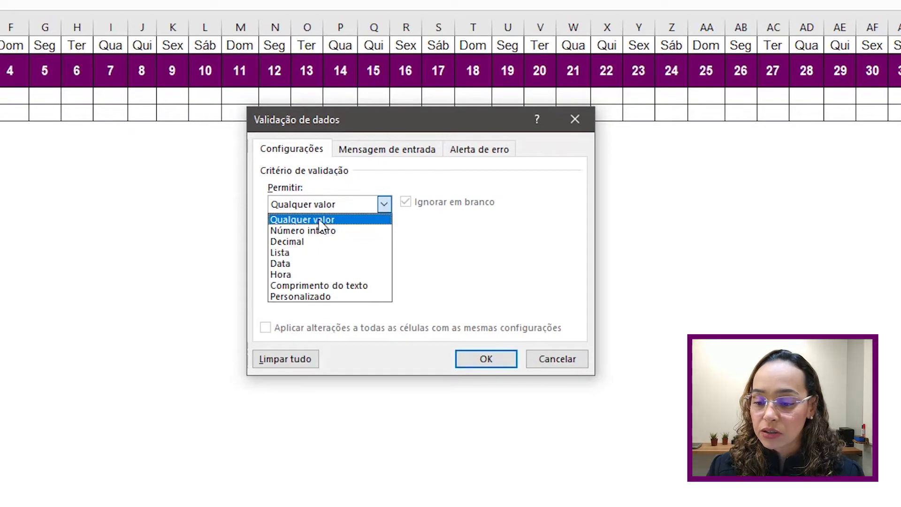
{"action": "left_click", "coordinate": [309, 253]}
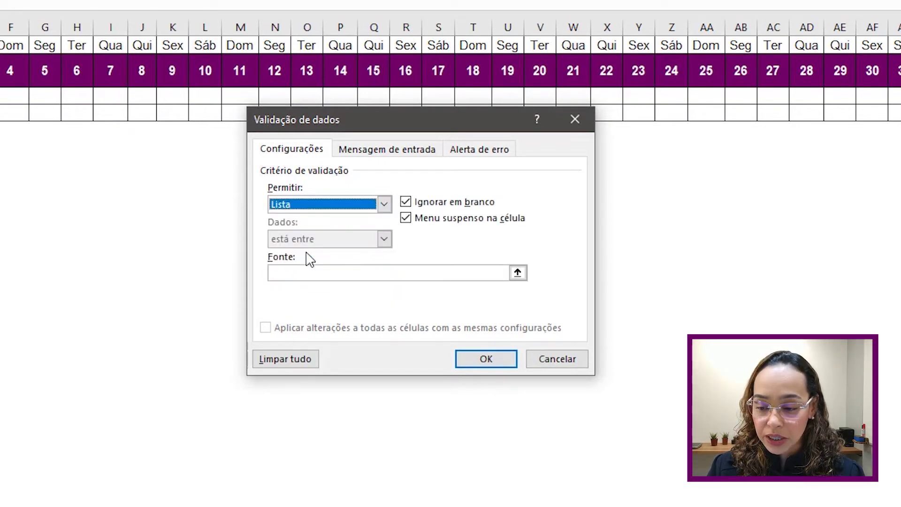
{"action": "left_click", "coordinate": [518, 273]}
{"action": "left_click", "coordinate": [75, 490]}
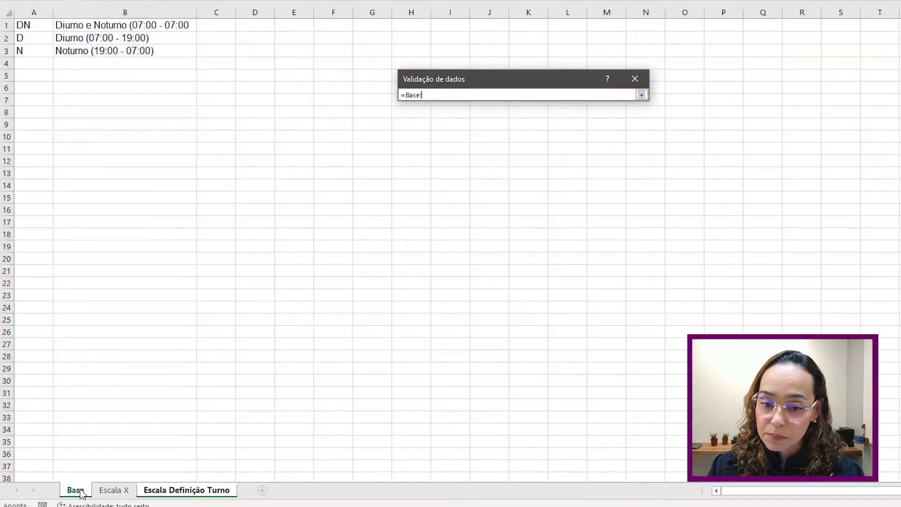
{"action": "left_click_drag", "start_coordinate": [30, 32], "coordinate": [29, 51]}
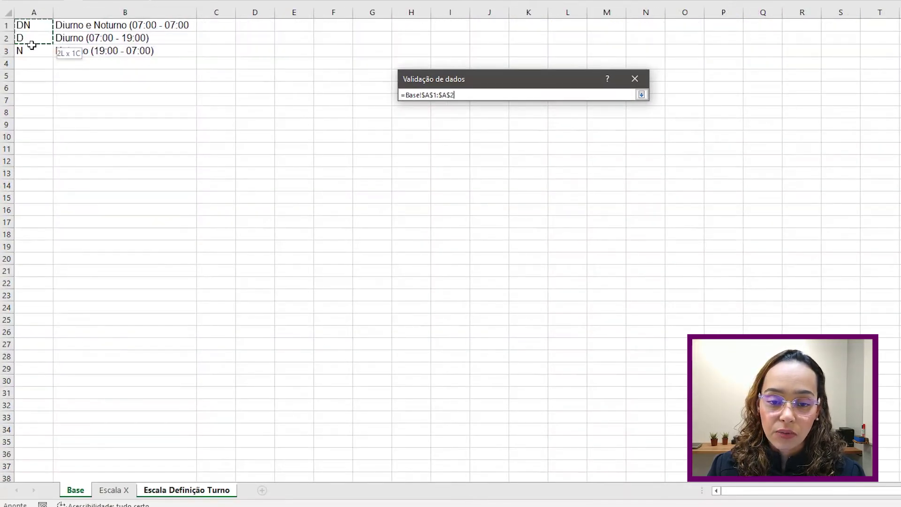
{"action": "left_click", "coordinate": [642, 95]}
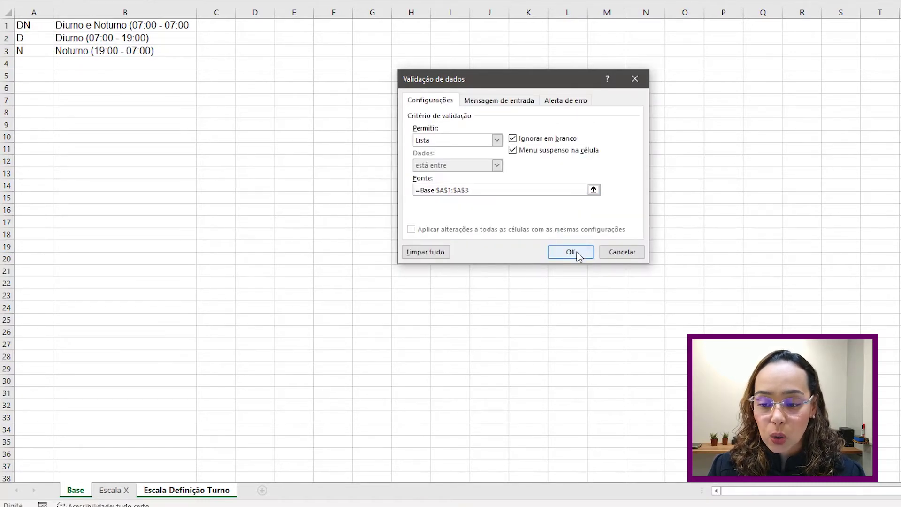
{"action": "left_click", "coordinate": [570, 251]}
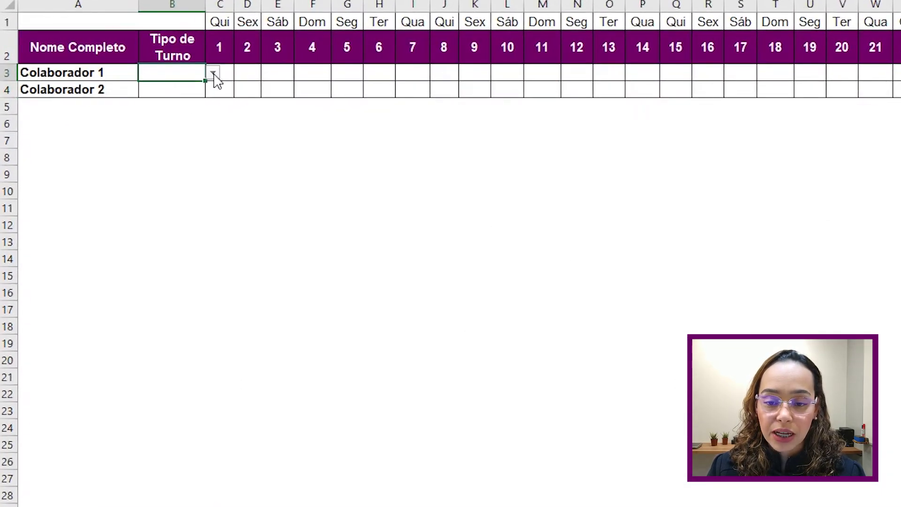
- Try the B3 and C3 dropdowns and widen column D
{"action": "left_click", "coordinate": [214, 73]}
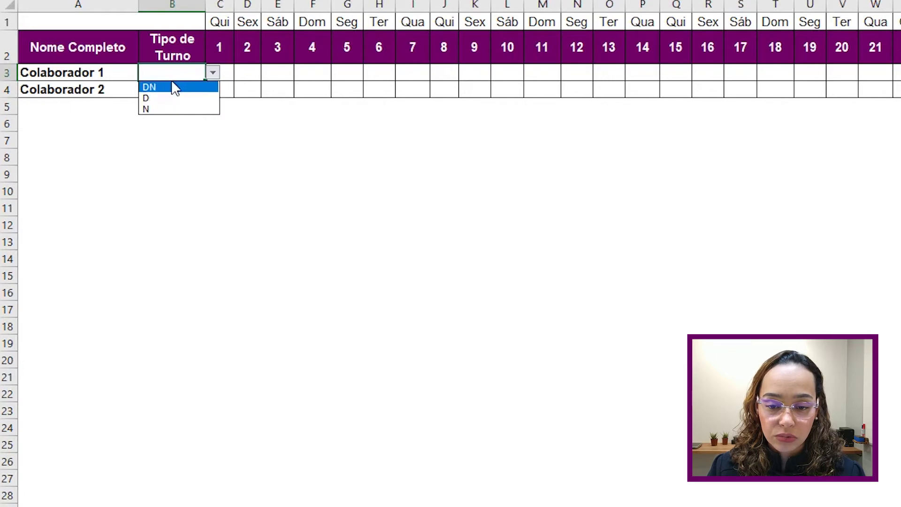
{"action": "left_click", "coordinate": [171, 73]}
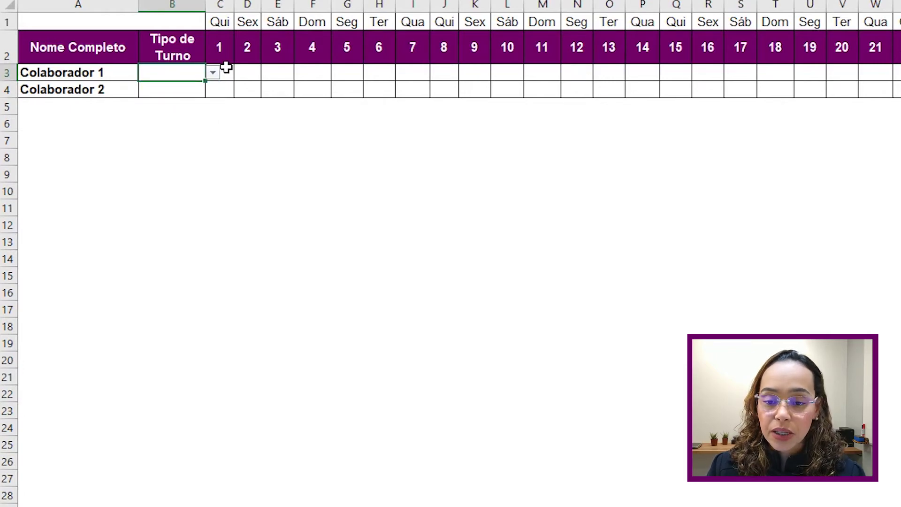
{"action": "left_click", "coordinate": [224, 68]}
{"action": "left_click", "coordinate": [247, 73]}
{"action": "left_click", "coordinate": [221, 75]}
{"action": "left_click", "coordinate": [241, 73]}
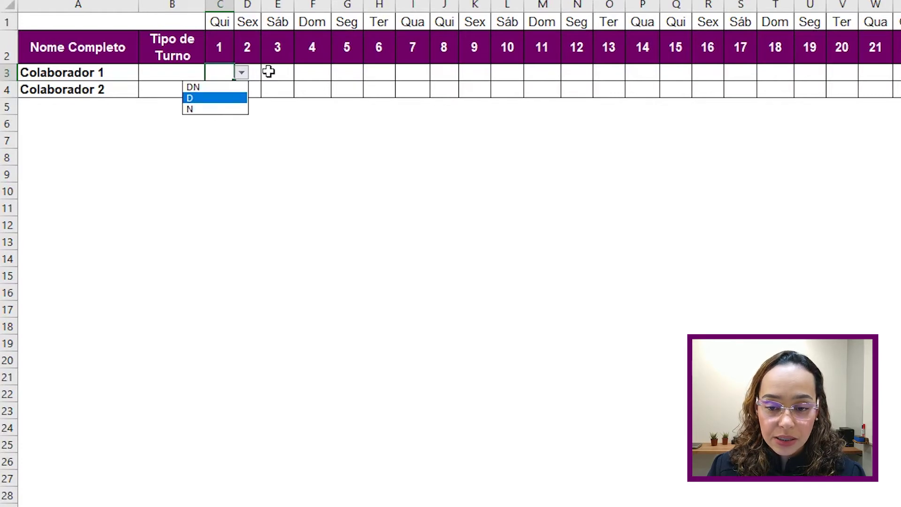
{"action": "left_click", "coordinate": [268, 70]}
{"action": "left_click", "coordinate": [256, 71]}
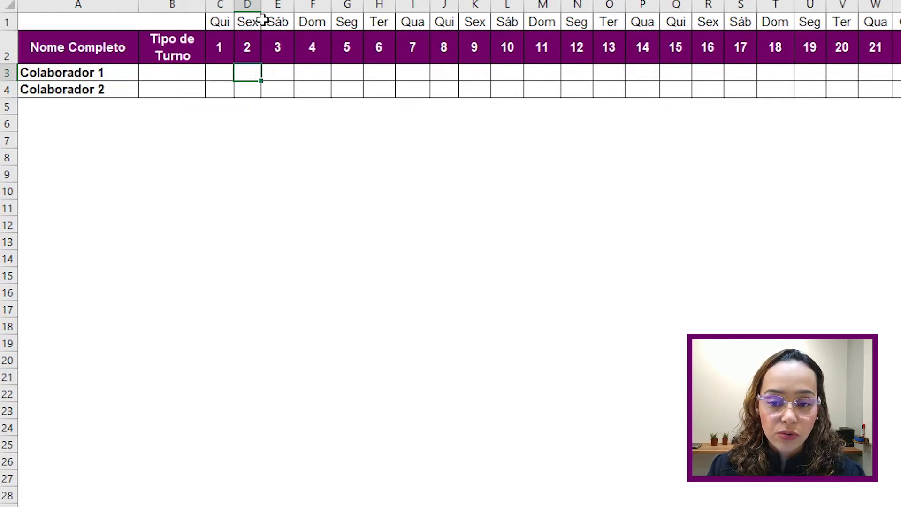
{"action": "left_click_drag", "start_coordinate": [261, 4], "coordinate": [420, 4]}
- Set Colaborador 1's day 1 (C3) and shift type (B3) to DN
{"action": "left_click", "coordinate": [224, 72]}
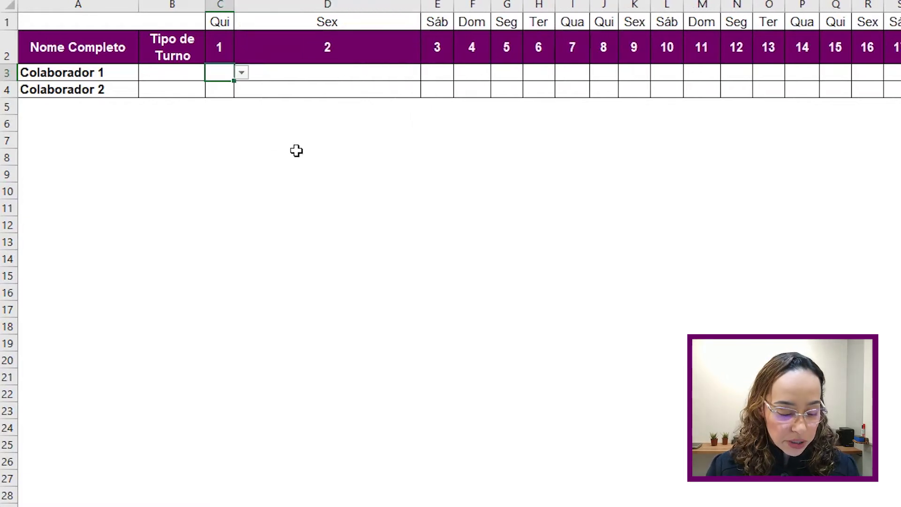
{"action": "left_click", "coordinate": [242, 74]}
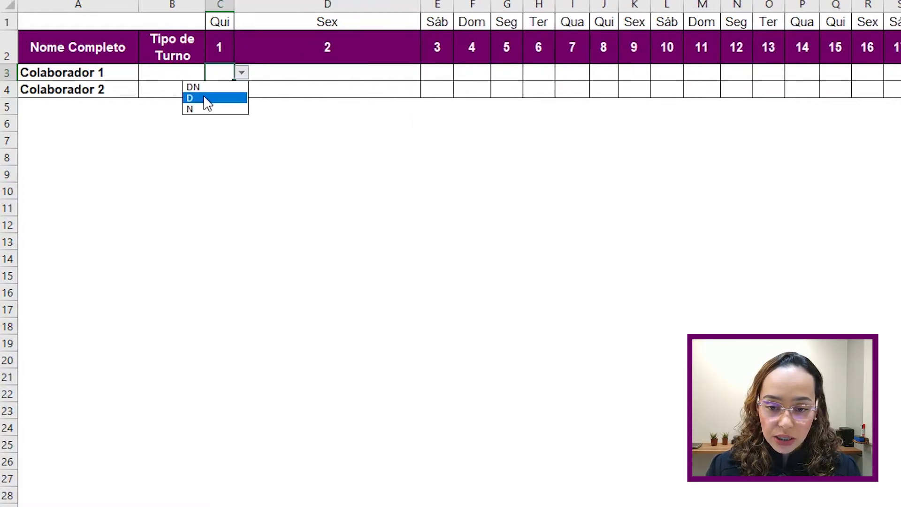
{"action": "left_click", "coordinate": [202, 87]}
{"action": "left_click", "coordinate": [181, 72]}
{"action": "left_click", "coordinate": [213, 73]}
{"action": "left_click", "coordinate": [176, 87]}
{"action": "left_click", "coordinate": [287, 68]}
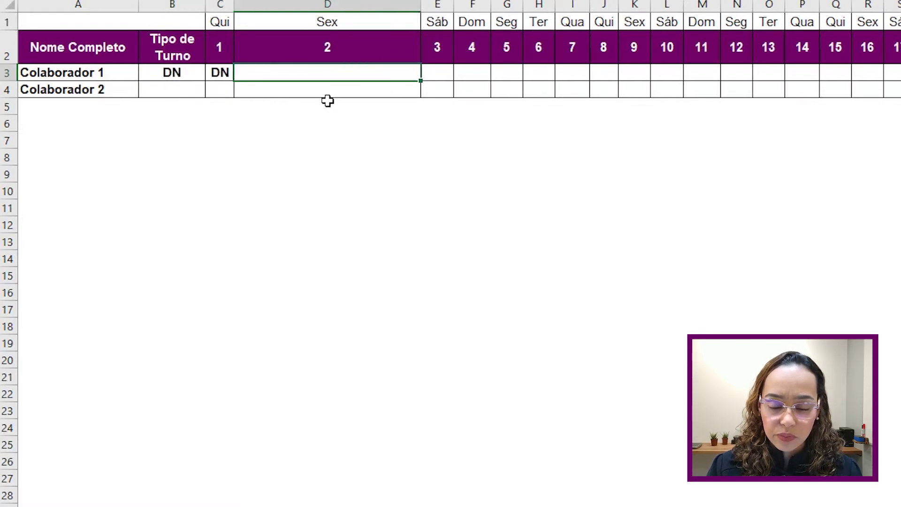
- Enter =SE(C3<>"";"";B3) in D3
{"action": "type", "text": "=S"}
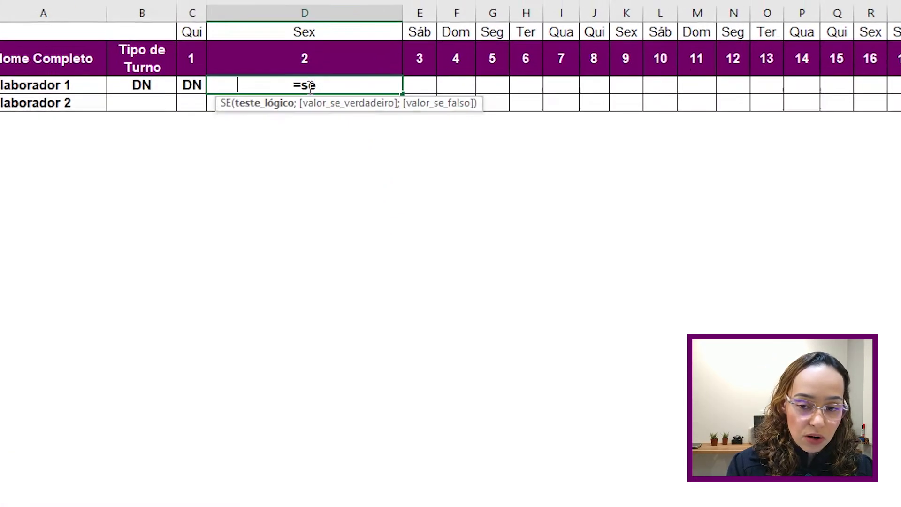
{"action": "type", "text": "E("}
{"action": "left_click", "coordinate": [117, 117]}
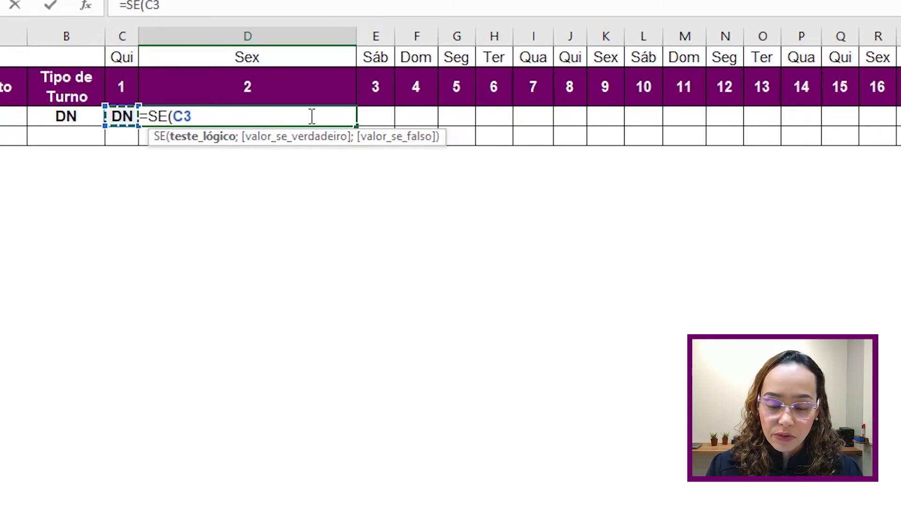
{"action": "type", "text": "<>\"\";\"\""}
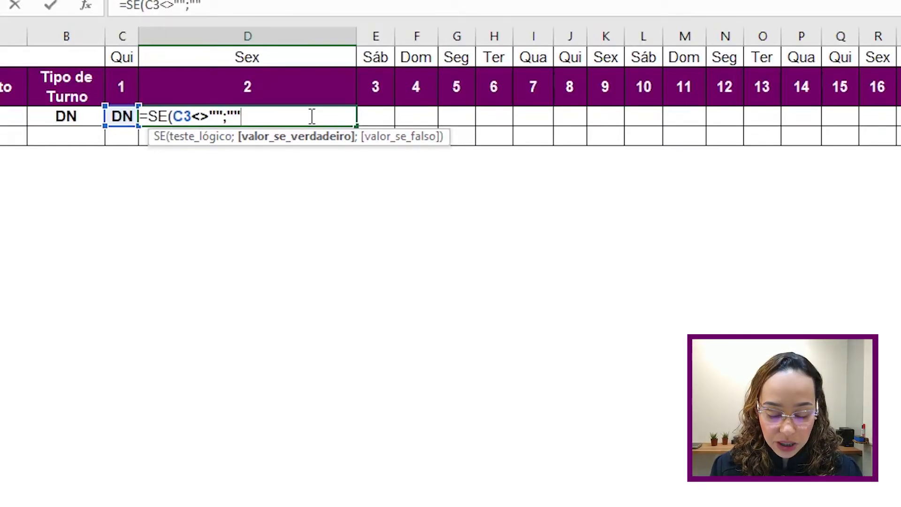
{"action": "type", "text": ";"}
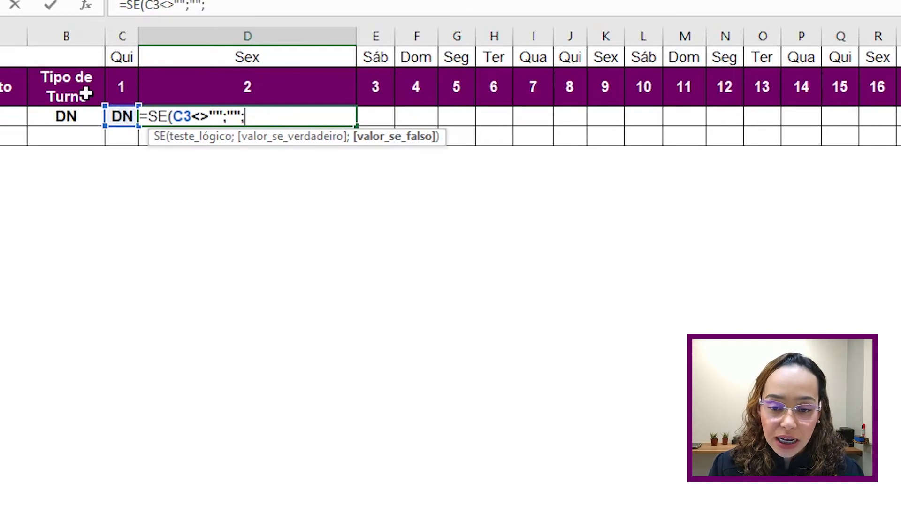
{"action": "left_click", "coordinate": [79, 118]}
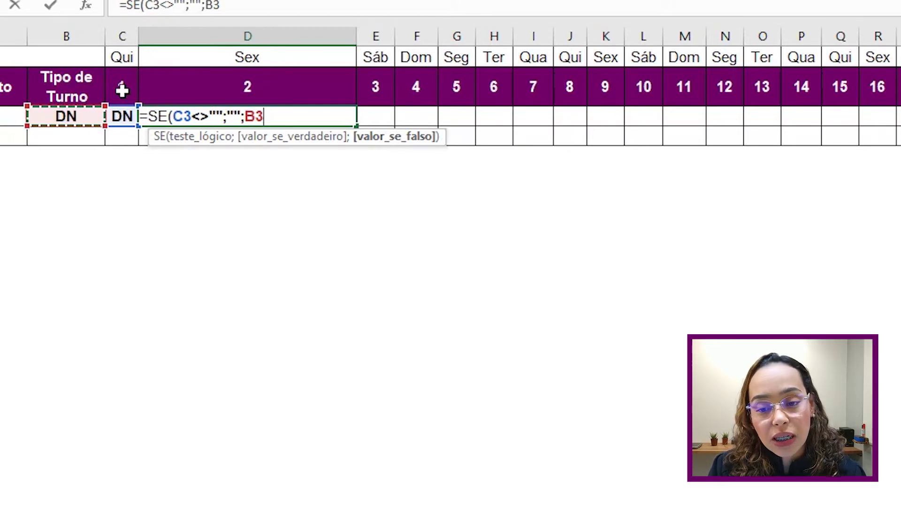
{"action": "key", "text": "Return"}
- Fill the D3 formula across to AG3, autofit column D, and copy it down to row 4
{"action": "left_click", "coordinate": [316, 114]}
{"action": "left_click_drag", "start_coordinate": [314, 135], "coordinate": [890, 150]}
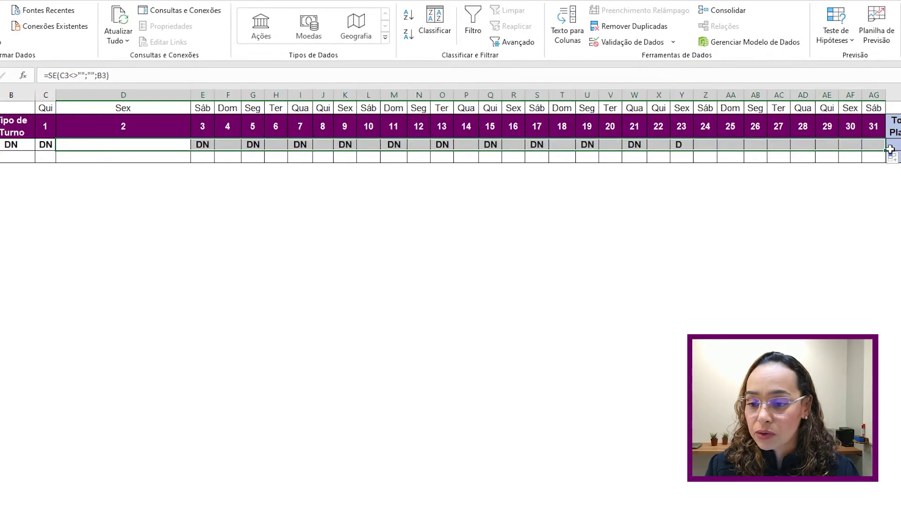
{"action": "double_click", "coordinate": [189, 91]}
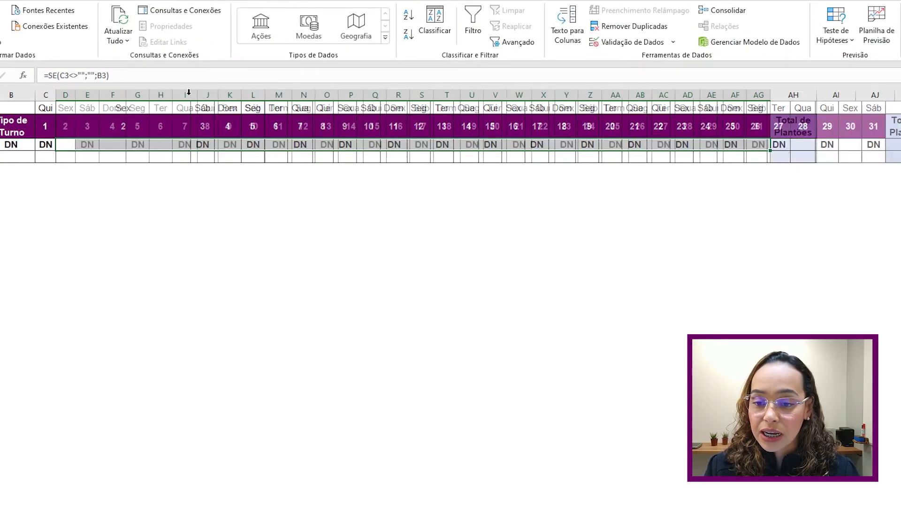
{"action": "scroll", "coordinate": [261, 147], "scroll_direction": "left", "scroll_amount": 3}
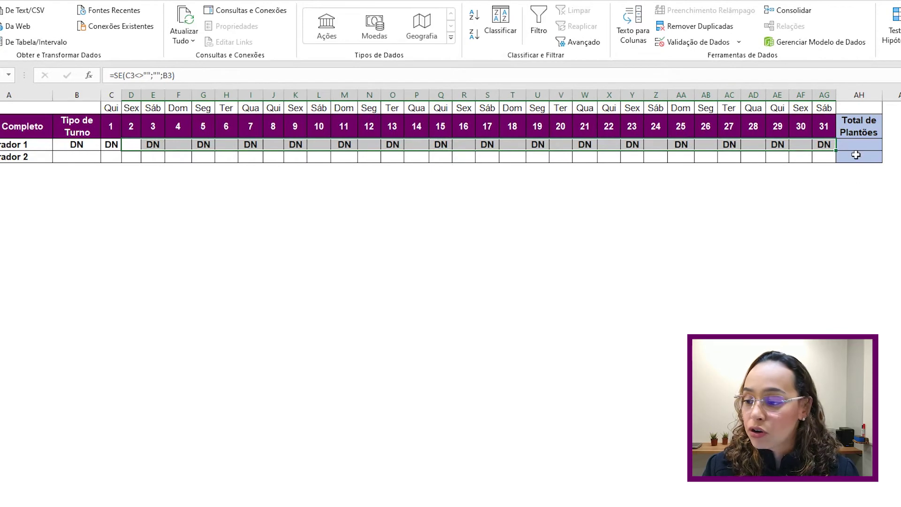
{"action": "left_click_drag", "start_coordinate": [837, 150], "coordinate": [837, 160]}
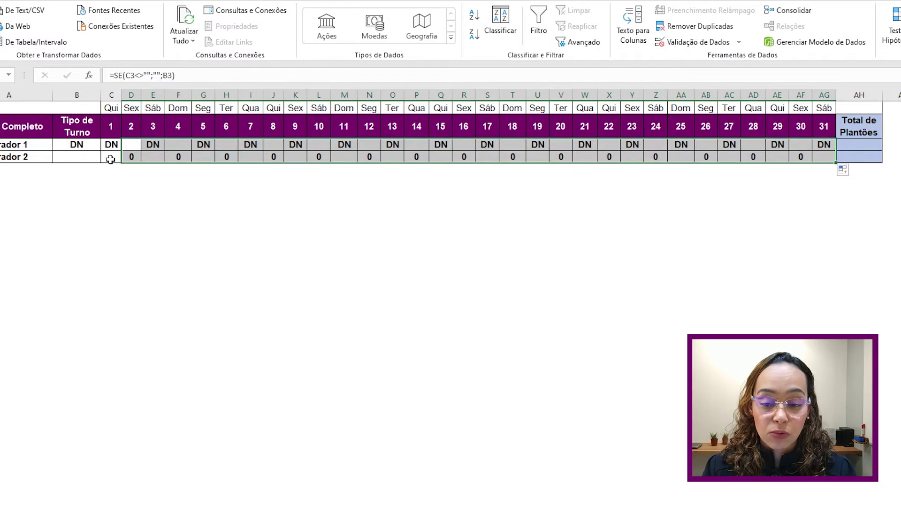
{"action": "left_click", "coordinate": [90, 159]}
- Choose N as Colaborador 2's shift type in B4 so the even days show N
{"action": "left_click", "coordinate": [107, 157]}
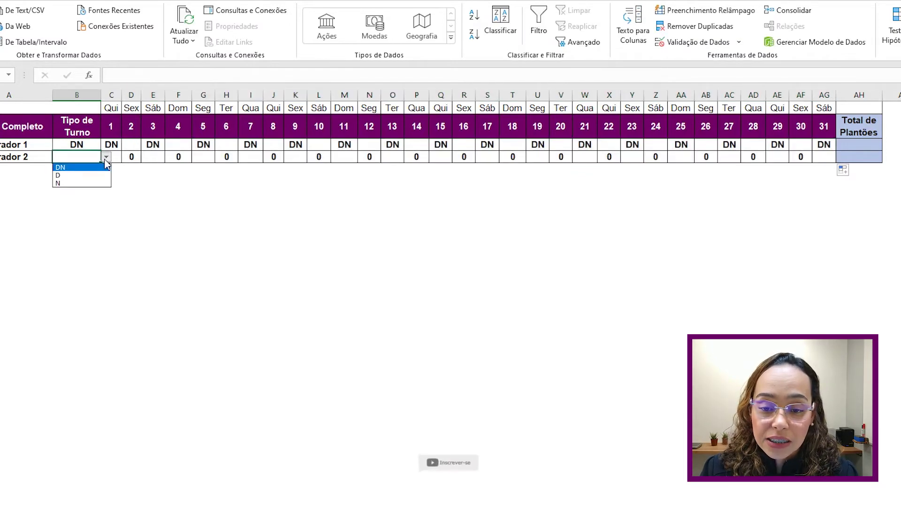
{"action": "left_click", "coordinate": [87, 183]}
{"action": "left_click", "coordinate": [131, 156]}
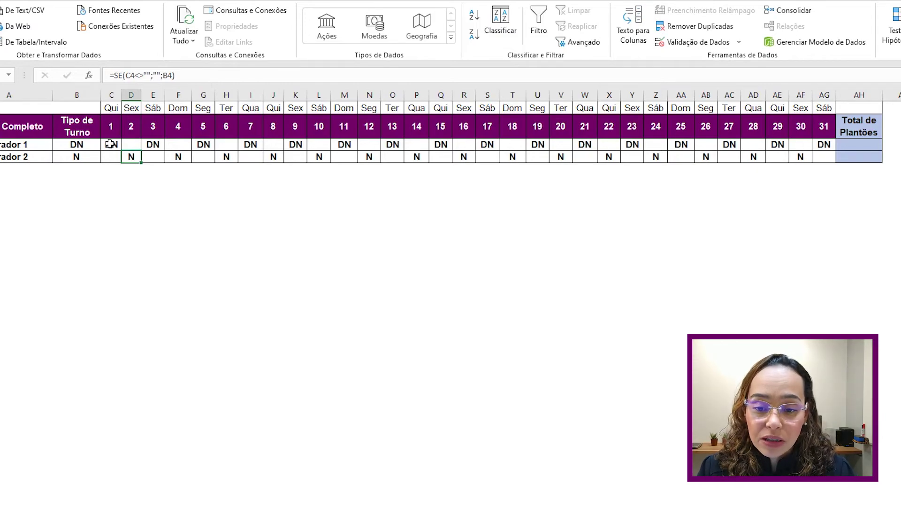
{"action": "left_click", "coordinate": [154, 145]}
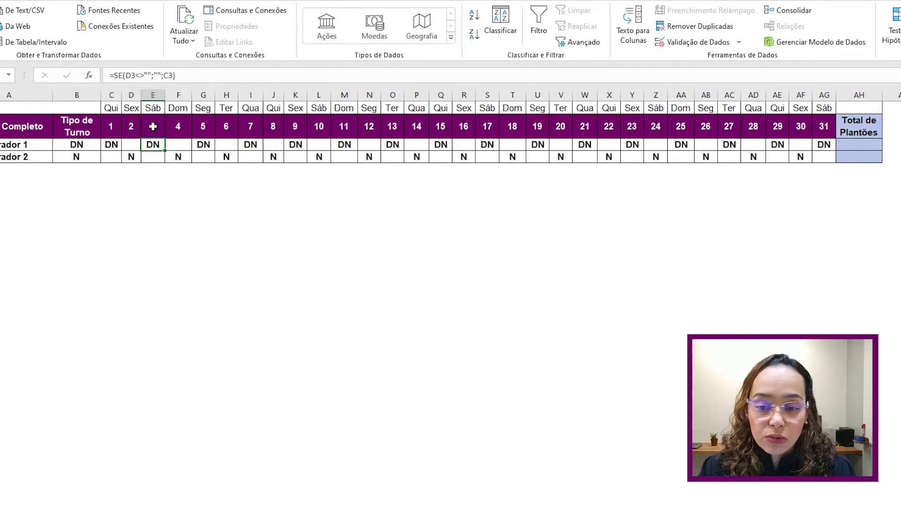
{"action": "double_click", "coordinate": [152, 145]}
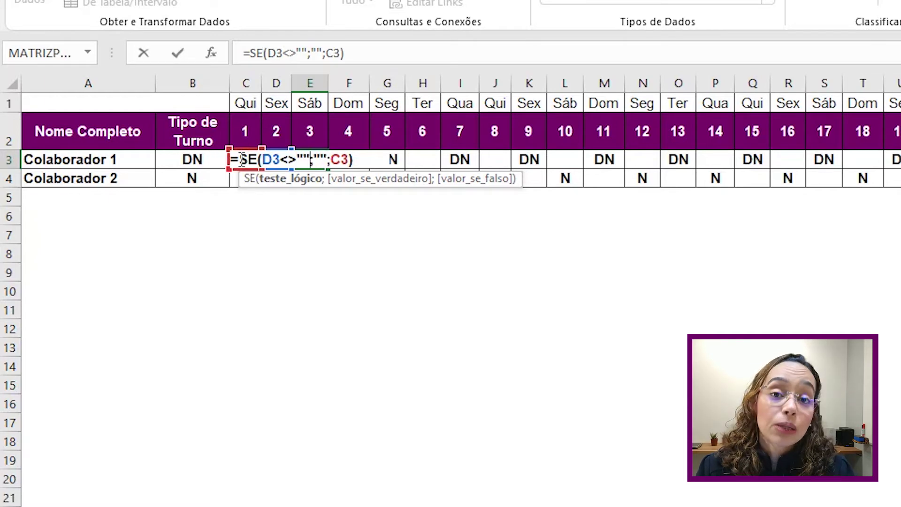
{"action": "key", "text": "Return"}
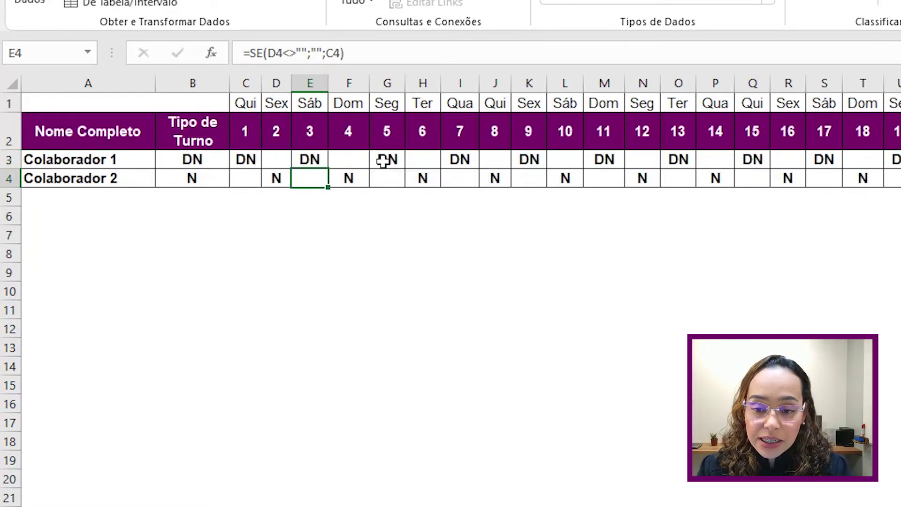
{"action": "left_click", "coordinate": [383, 159]}
{"action": "double_click", "coordinate": [383, 159]}
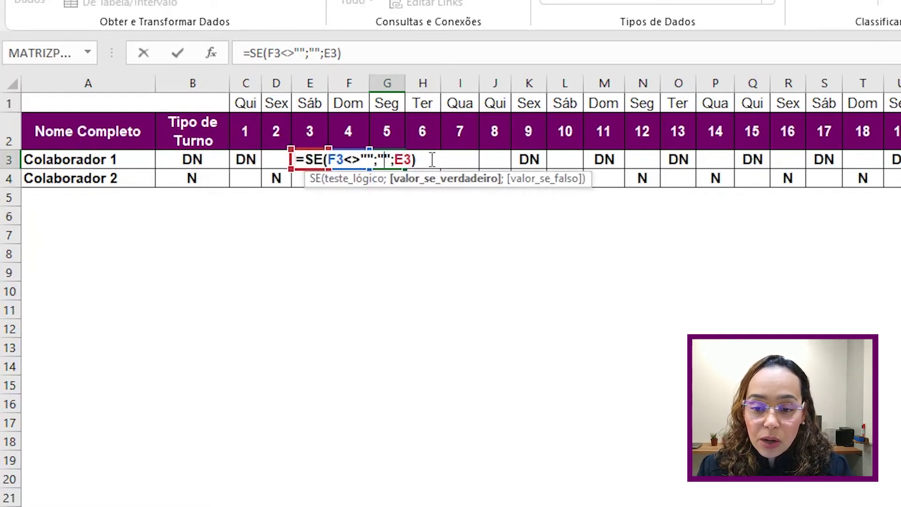
{"action": "key", "text": "Return"}
{"action": "left_click", "coordinate": [458, 159]}
{"action": "double_click", "coordinate": [458, 159]}
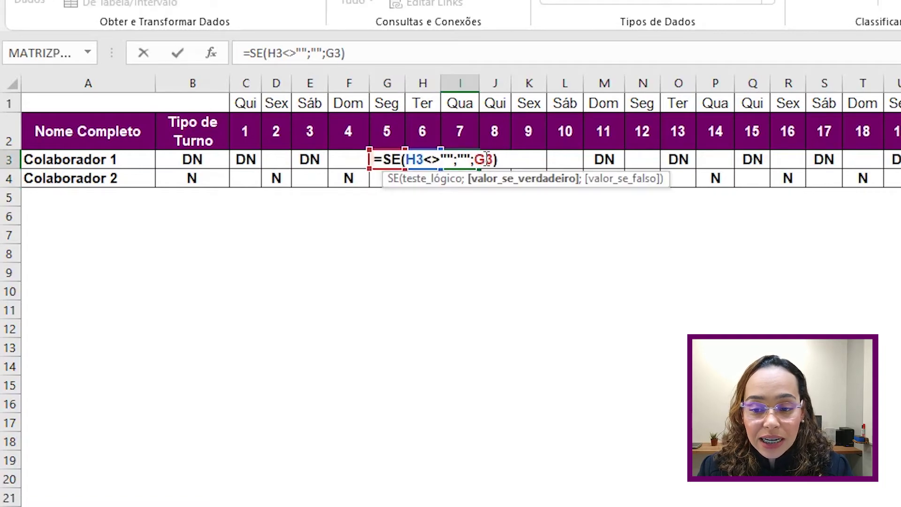
{"action": "key", "text": "Return"}
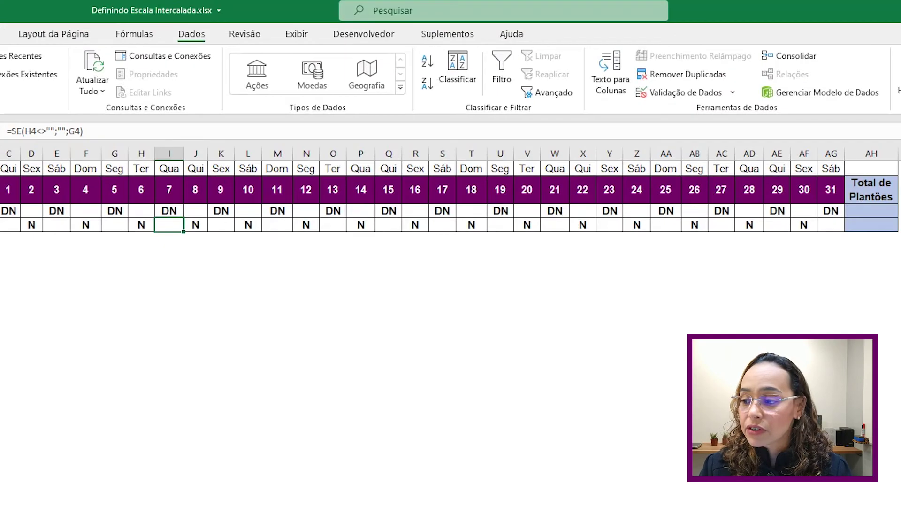
{"action": "left_click", "coordinate": [885, 212]}
- Enter =CONT.SE(C3:AG3;"?*") in AH3 and fill it to AH4, giving totals 16 and 15
{"action": "type", "text": "=cont.se"}
{"action": "key", "text": "Tab"}
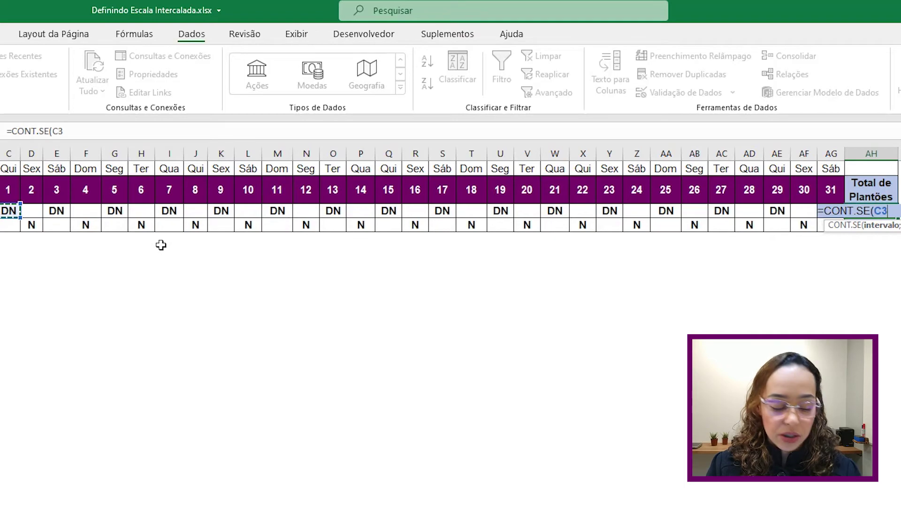
{"action": "key", "text": "ctrl+shift+Right"}
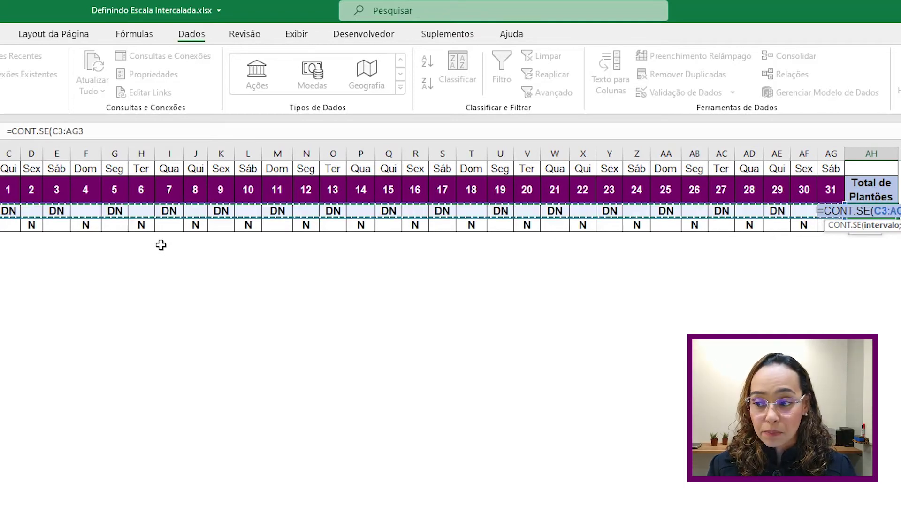
{"action": "type", "text": ";"}
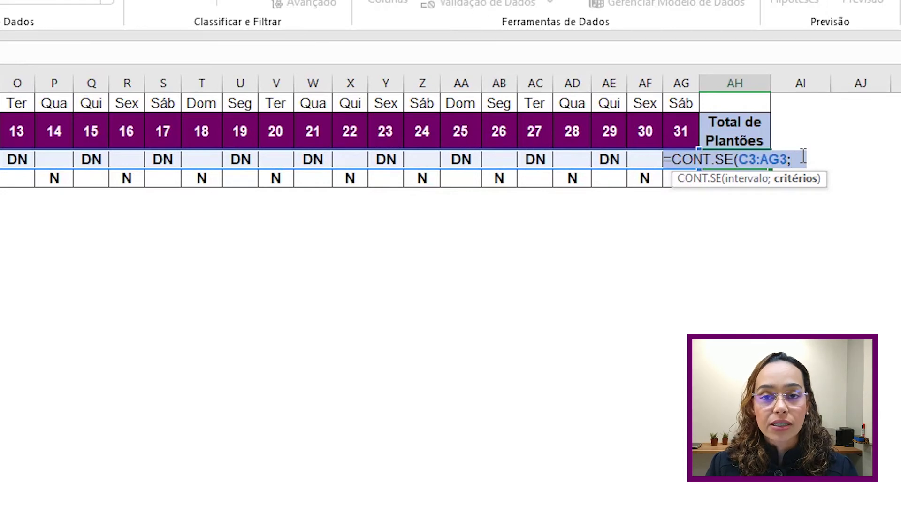
{"action": "type", "text": "\""}
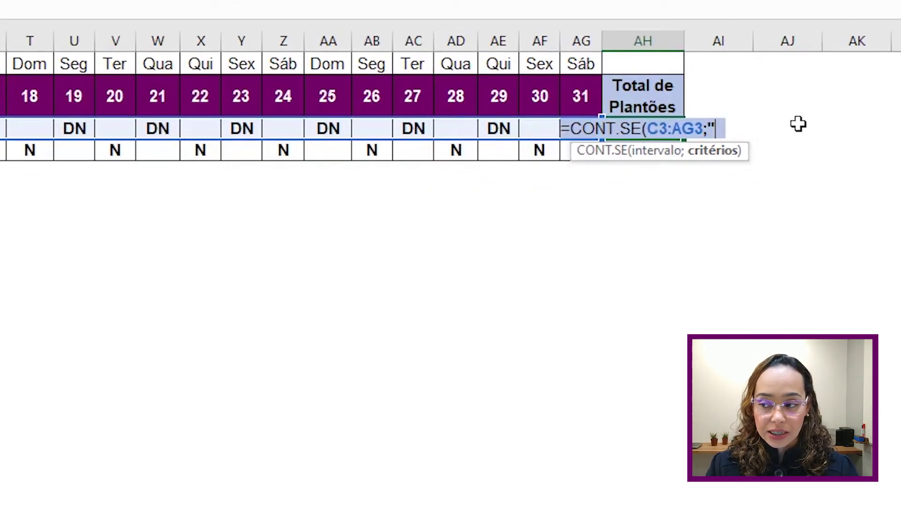
{"action": "type", "text": "?"}
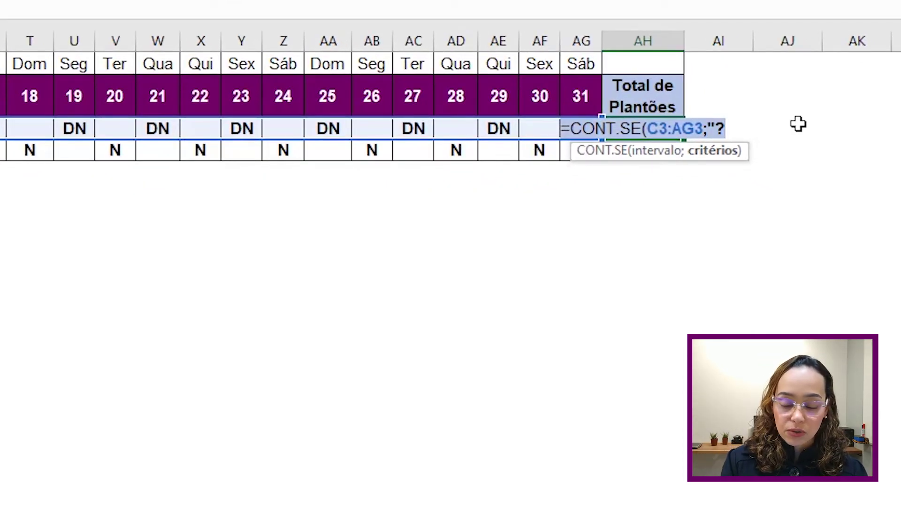
{"action": "type", "text": "*"}
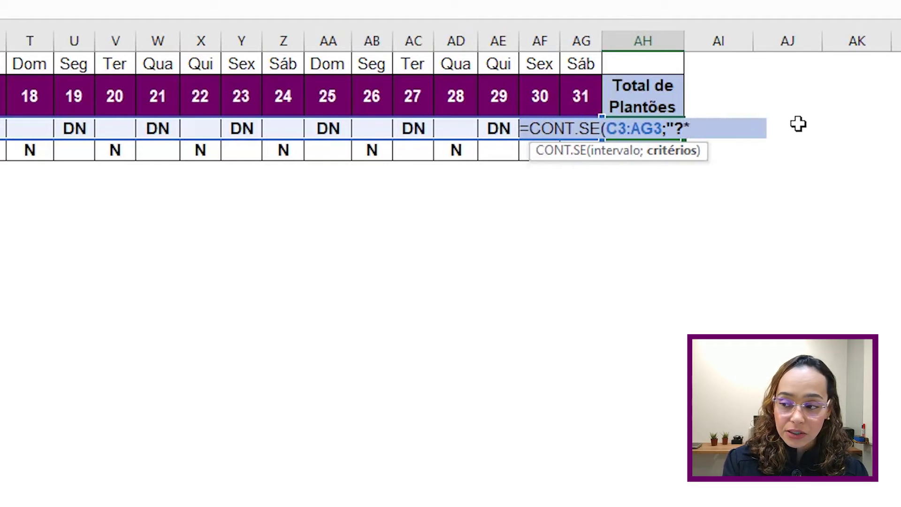
{"action": "type", "text": "\""}
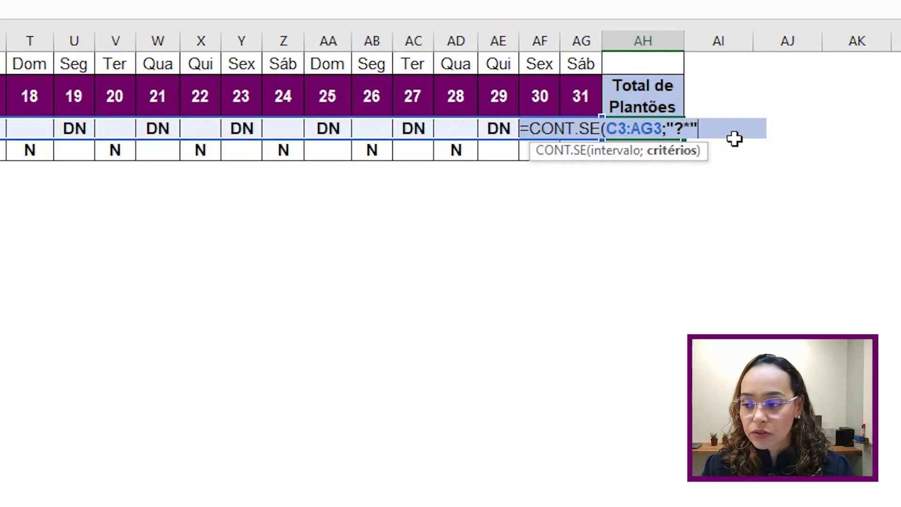
{"action": "key", "text": "Return"}
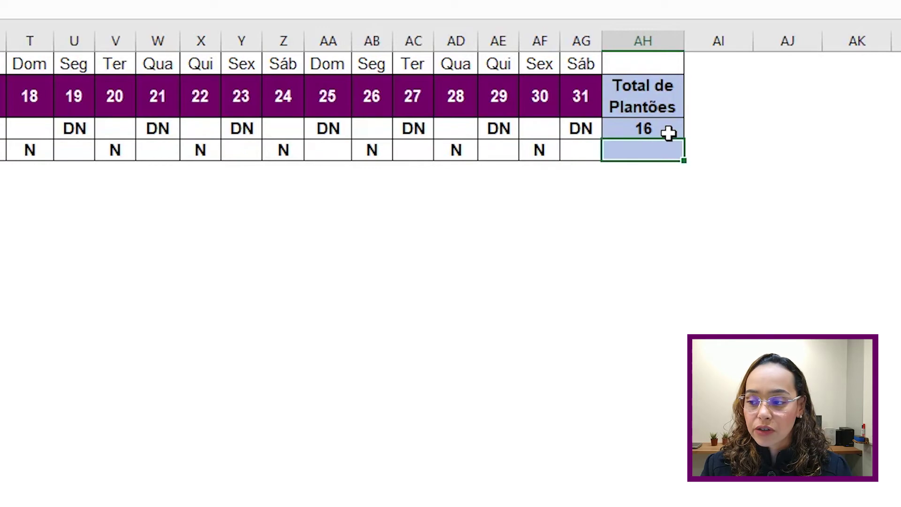
{"action": "left_click", "coordinate": [669, 133]}
{"action": "left_click_drag", "start_coordinate": [684, 139], "coordinate": [685, 159]}
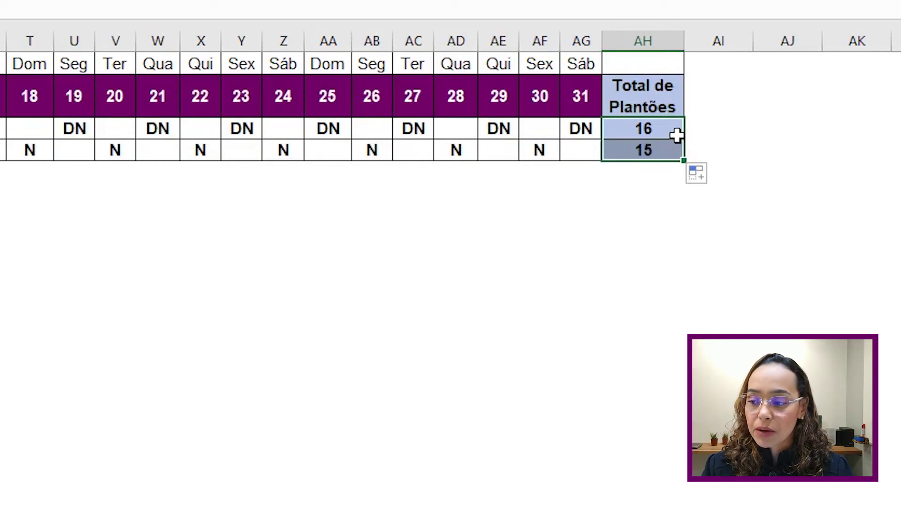
{"action": "left_click", "coordinate": [664, 156]}
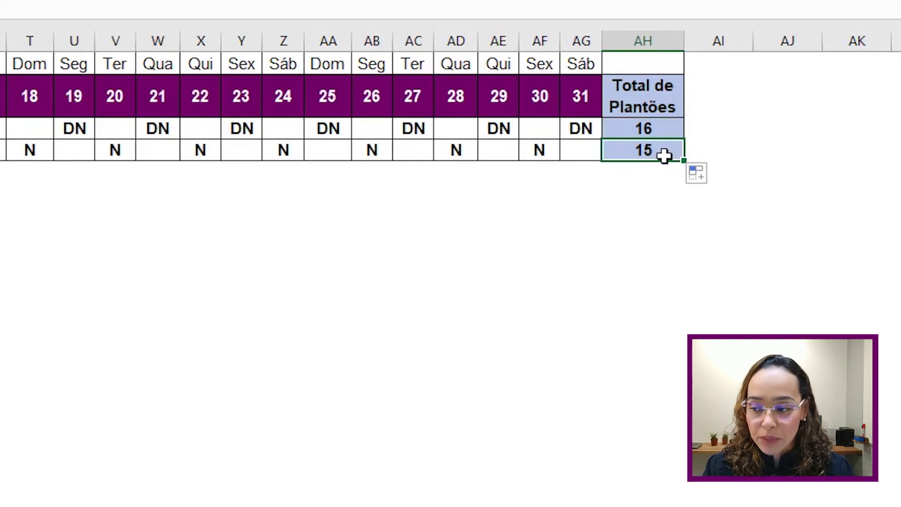
{"action": "key", "text": "Return"}
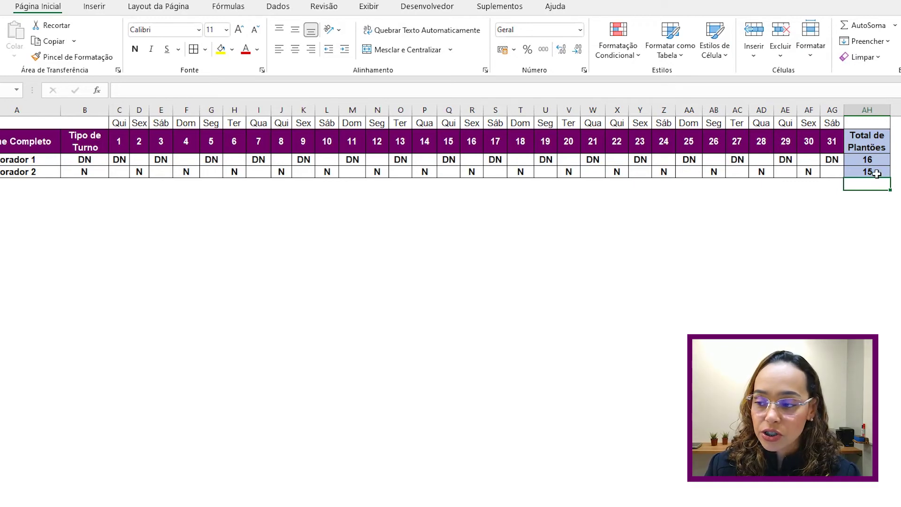
- Apply Todas as Bordas to the two collaborator rows
{"action": "left_click_drag", "start_coordinate": [876, 161], "coordinate": [9, 171]}
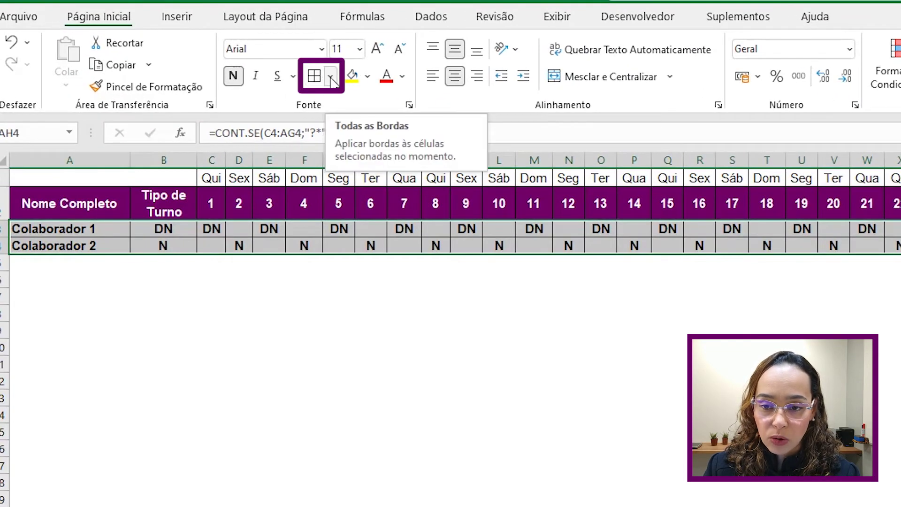
{"action": "left_click", "coordinate": [331, 80]}
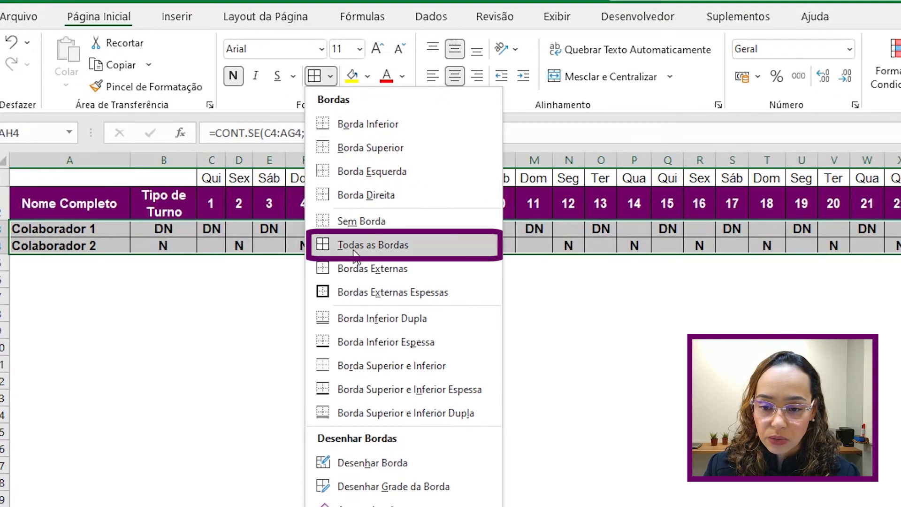
{"action": "left_click", "coordinate": [352, 245]}
{"action": "left_click", "coordinate": [359, 245]}
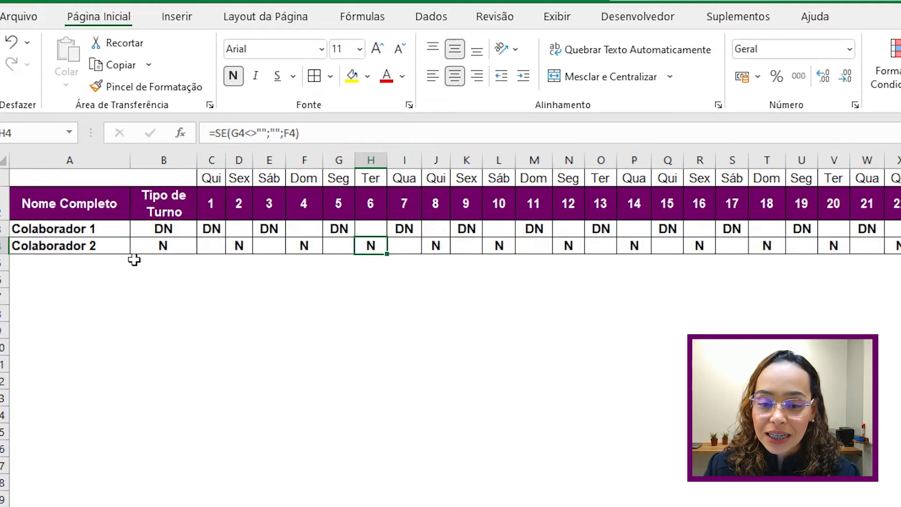
- Make the Colaborador 2 row bold and select the schedule from headers to Colaborador 2
{"action": "mouse_move", "coordinate": [81, 247]}
{"action": "left_mouse_down"}
{"action": "mouse_move", "coordinate": [900, 261]}
{"action": "mouse_move", "coordinate": [892, 246]}
{"action": "left_mouse_up"}
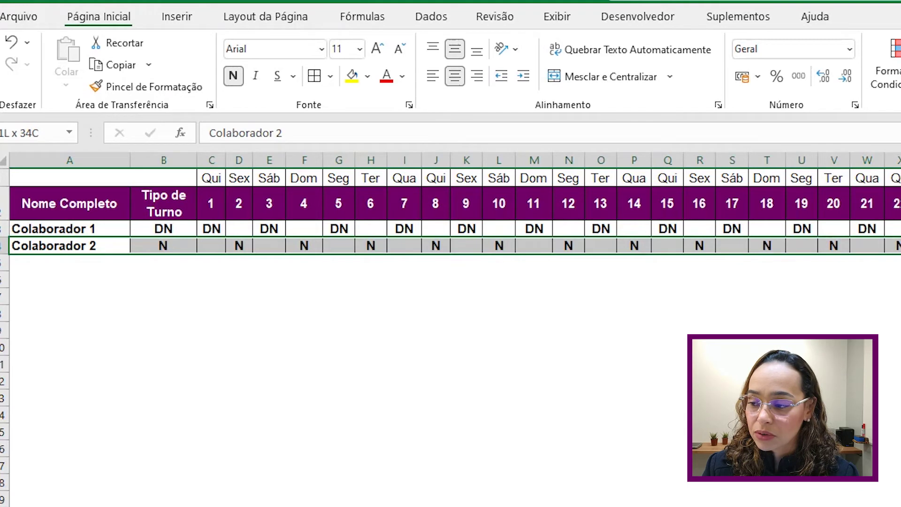
{"action": "left_click", "coordinate": [227, 49]}
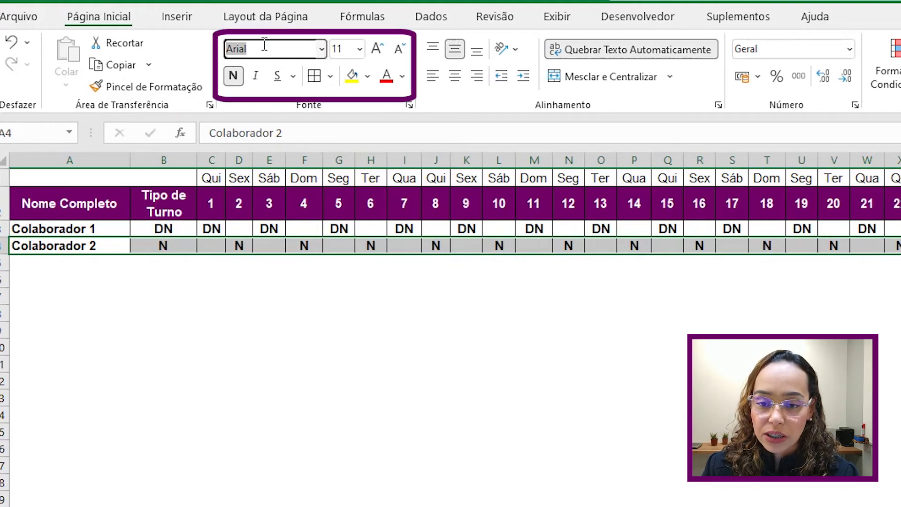
{"action": "left_click", "coordinate": [350, 48]}
{"action": "key", "text": "Escape"}
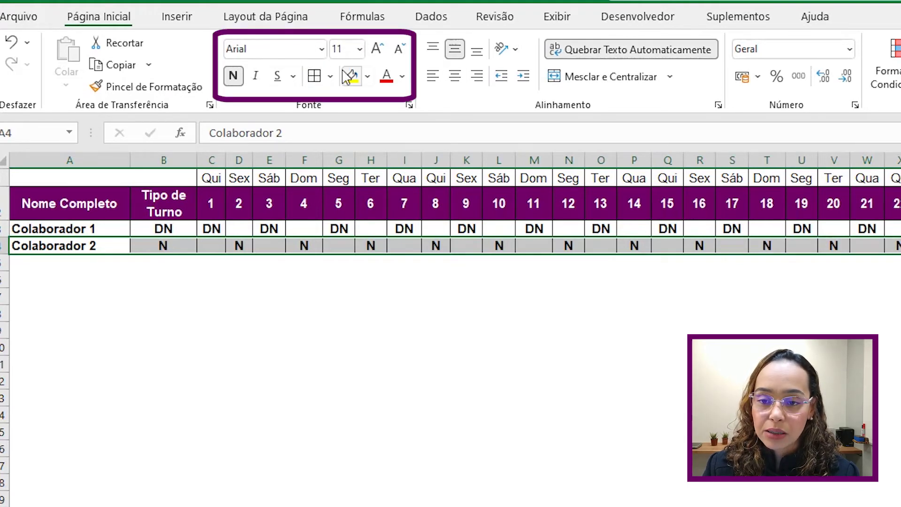
{"action": "left_click", "coordinate": [232, 76]}
{"action": "left_click", "coordinate": [233, 76]}
{"action": "left_click", "coordinate": [102, 245]}
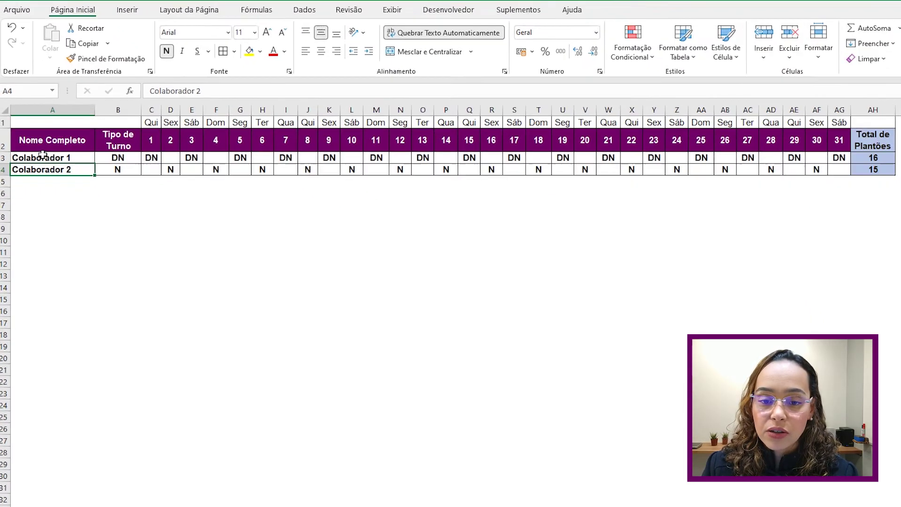
{"action": "left_click_drag", "start_coordinate": [22, 134], "coordinate": [831, 160]}
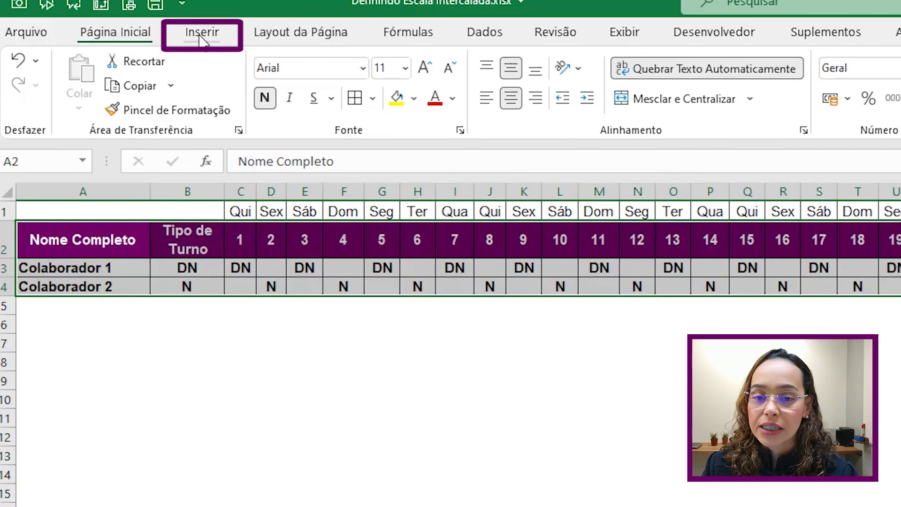
- Convert the range A2:AH4 into an Excel table with headers
{"action": "left_click", "coordinate": [122, 11]}
{"action": "left_click", "coordinate": [177, 83]}
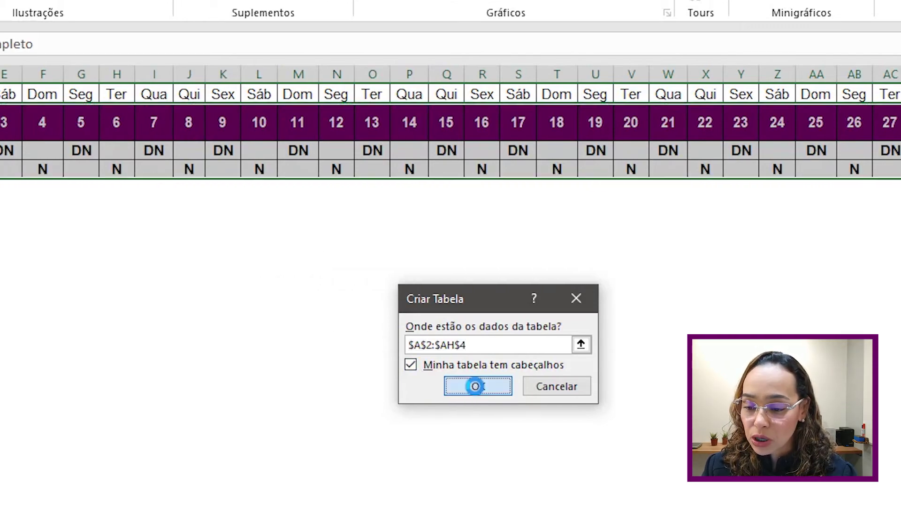
{"action": "left_click", "coordinate": [475, 384]}
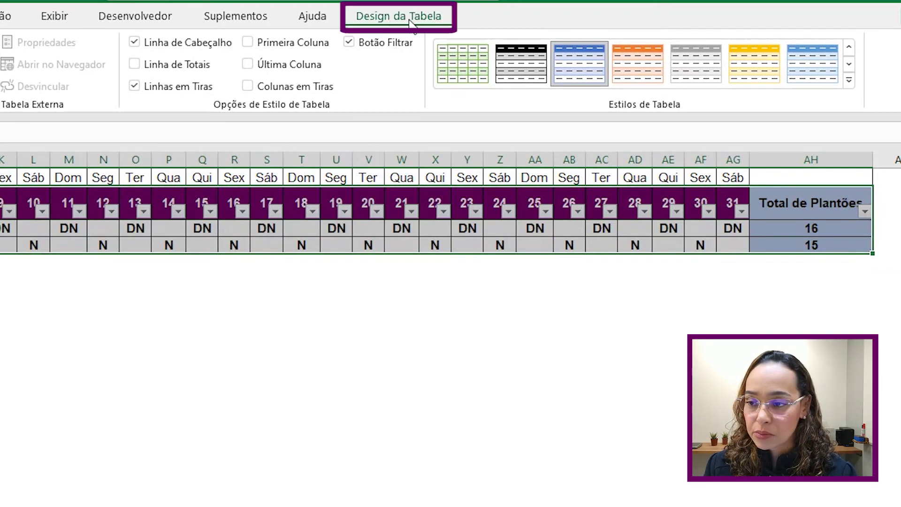
- Set the table style to None and turn off the filter buttons
{"action": "left_click", "coordinate": [851, 86]}
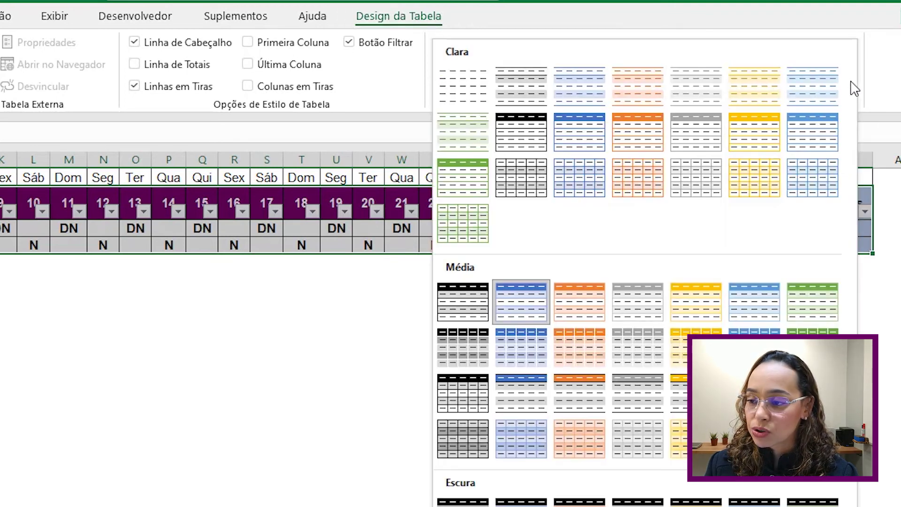
{"action": "left_click", "coordinate": [453, 84]}
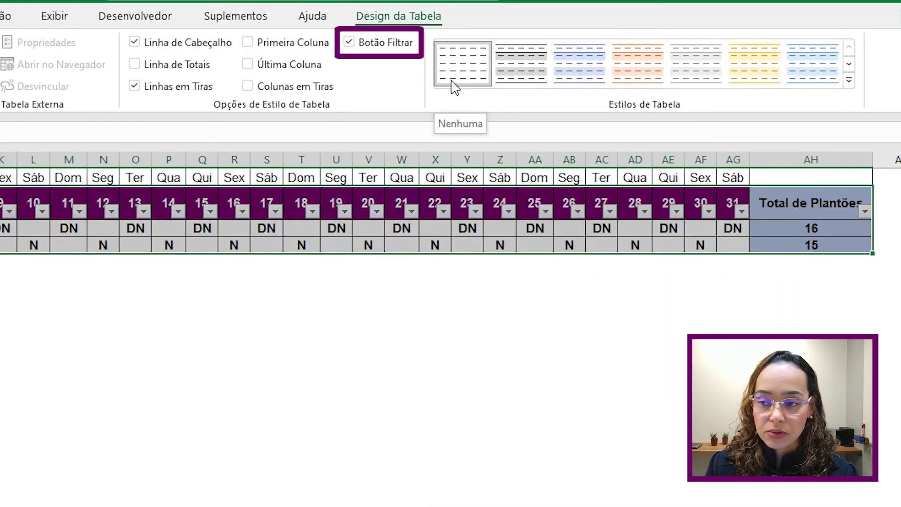
{"action": "left_click", "coordinate": [349, 44]}
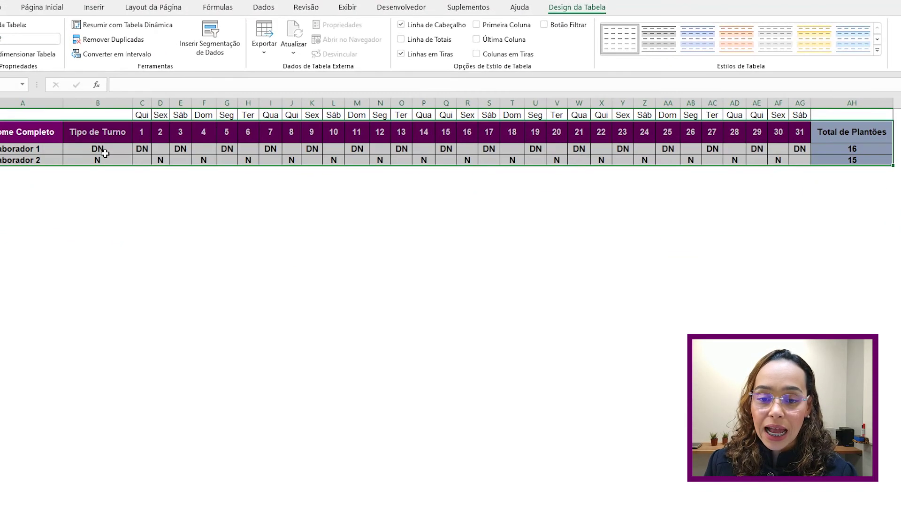
- Narrow columns B and AH so Tipo de Turno and Total de Plantões headers wrap
{"action": "left_click", "coordinate": [105, 135]}
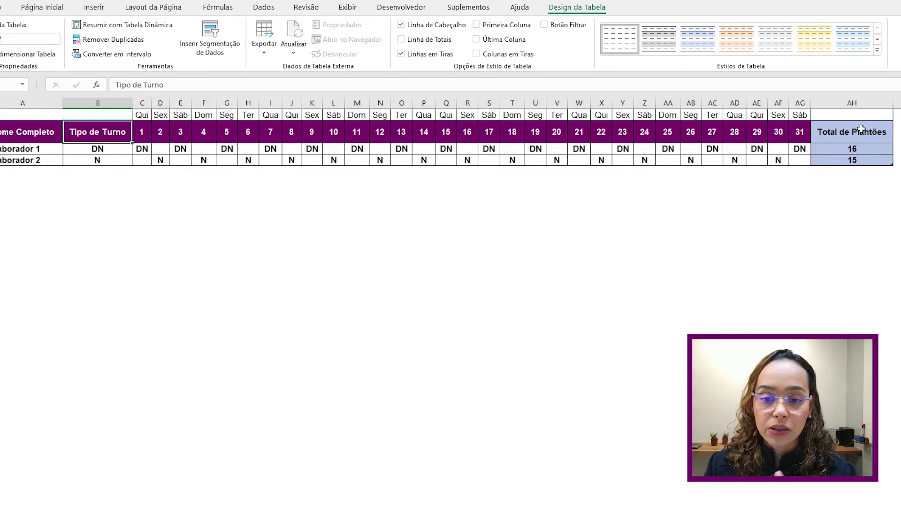
{"action": "left_click_drag", "start_coordinate": [133, 102], "coordinate": [109, 103]}
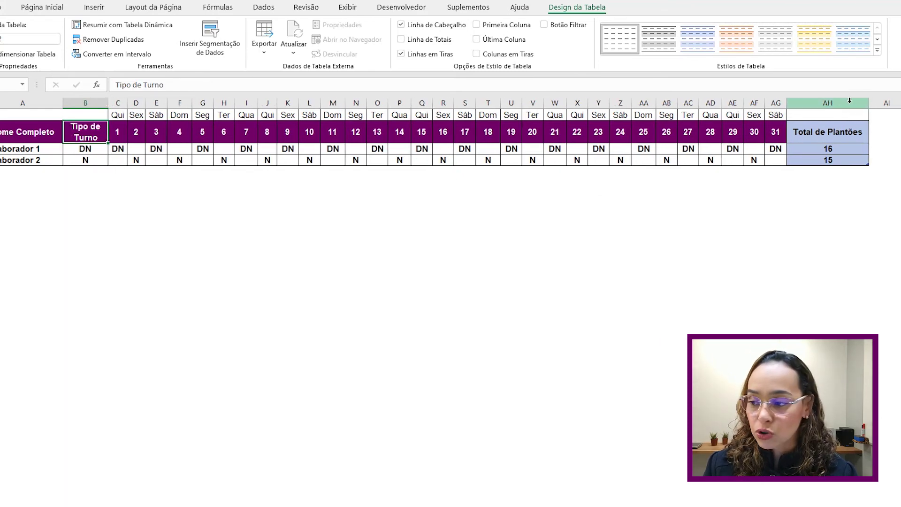
{"action": "left_click_drag", "start_coordinate": [868, 103], "coordinate": [829, 103]}
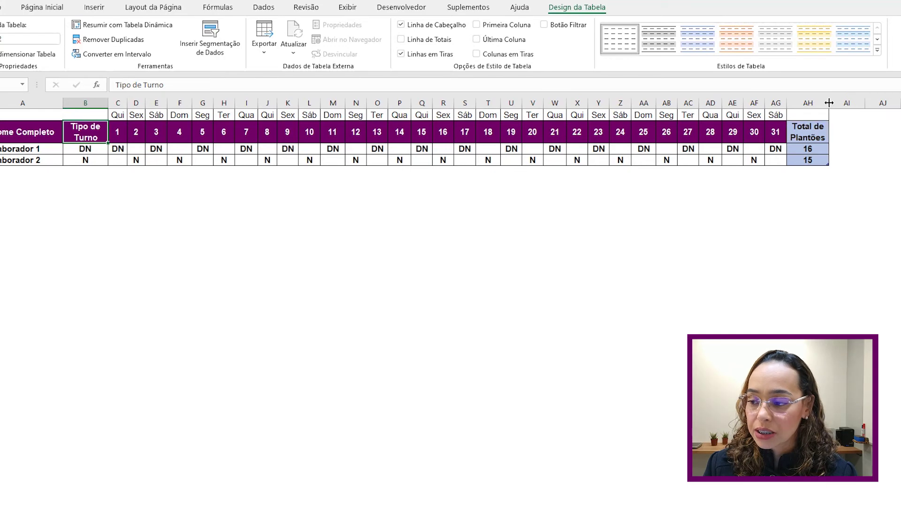
- Add a bold Colaborador 3 row below Colaborador 2, extending the table
{"action": "left_click", "coordinate": [70, 164]}
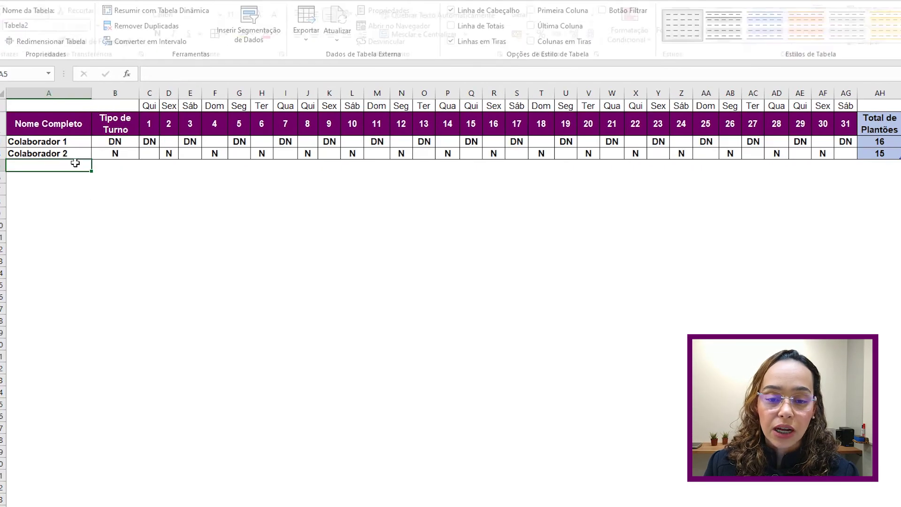
{"action": "type", "text": "Colaborador 3"}
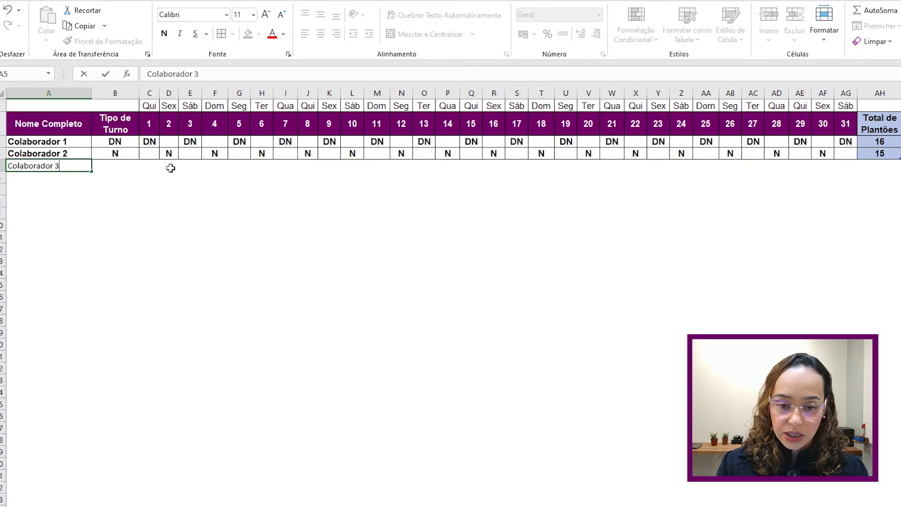
{"action": "key", "text": "Tab"}
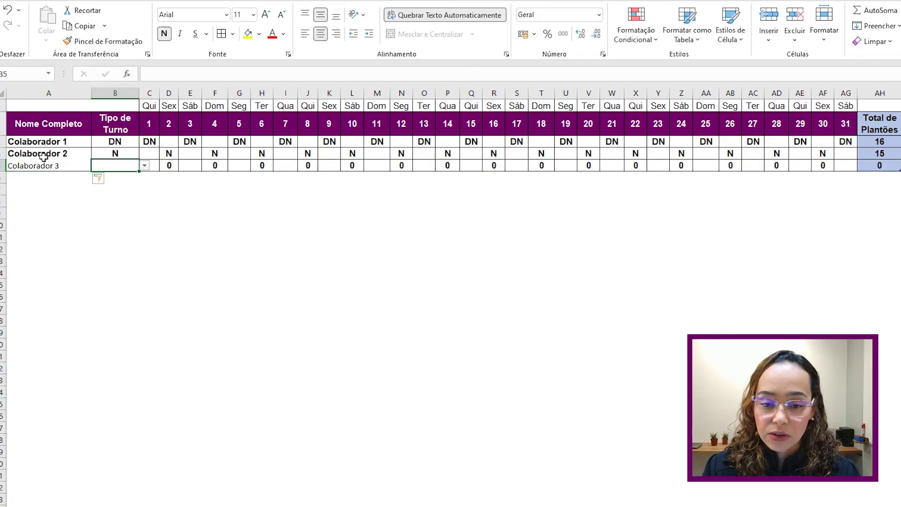
{"action": "left_click", "coordinate": [37, 165]}
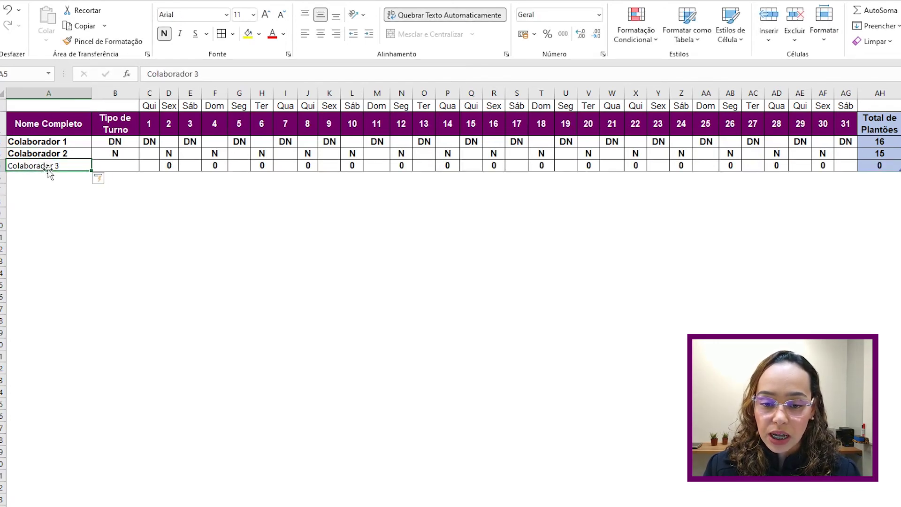
{"action": "left_click", "coordinate": [56, 156]}
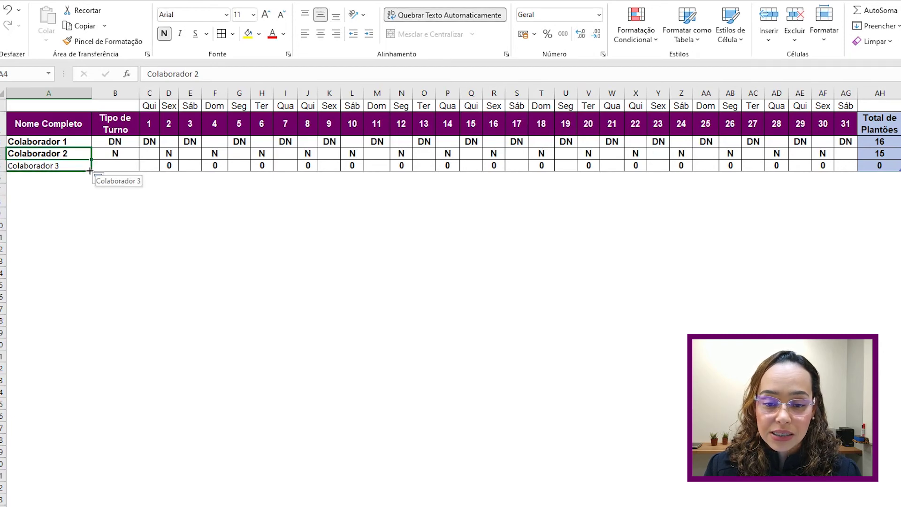
{"action": "left_click_drag", "start_coordinate": [92, 159], "coordinate": [64, 167]}
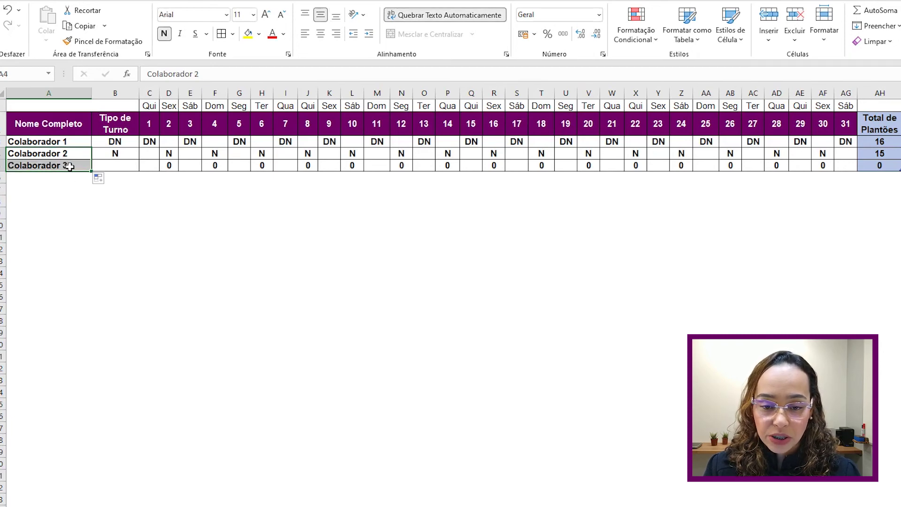
{"action": "left_click", "coordinate": [68, 166]}
- Set Colaborador 3's shift type to D and day 1 to D, totalling 16 plantões
{"action": "left_click", "coordinate": [117, 167]}
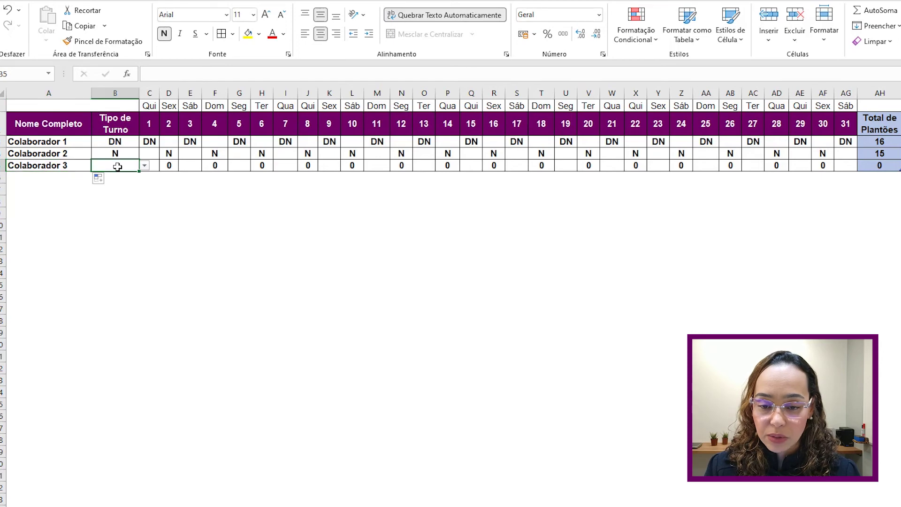
{"action": "left_click", "coordinate": [144, 166]}
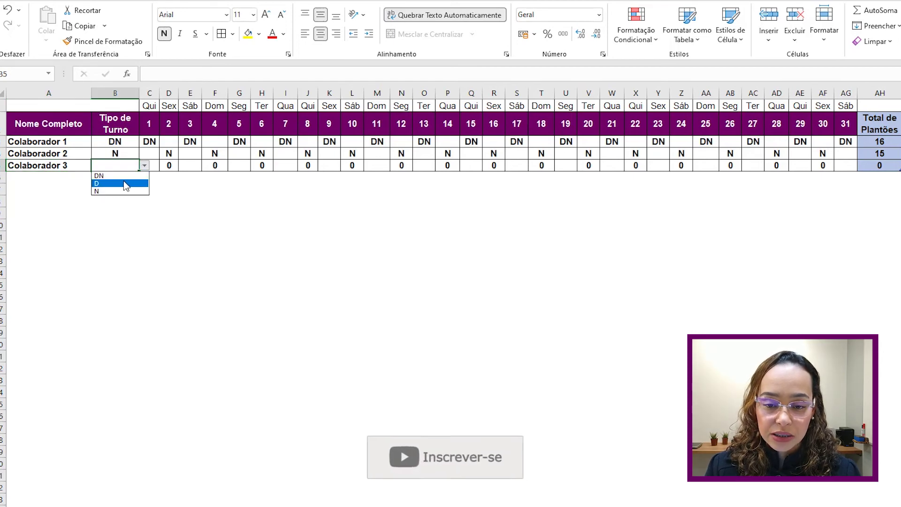
{"action": "left_click", "coordinate": [100, 184]}
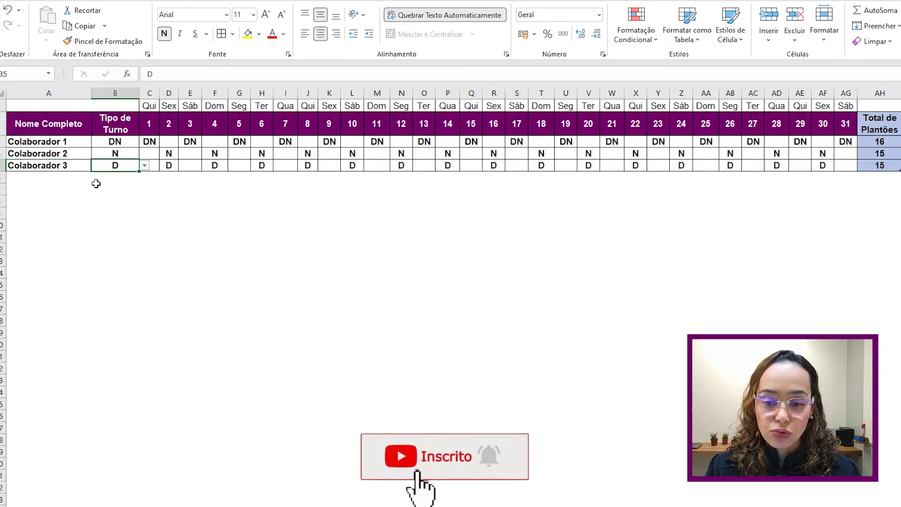
{"action": "left_click", "coordinate": [191, 166]}
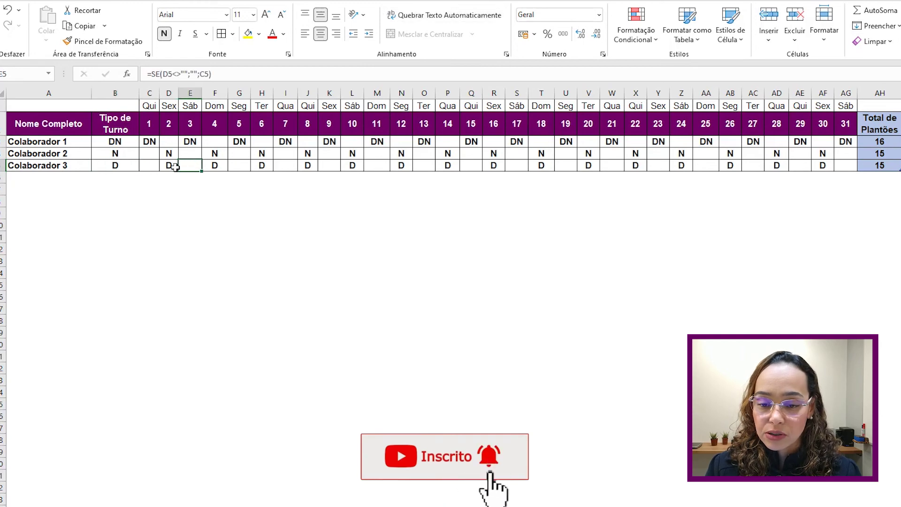
{"action": "left_click", "coordinate": [153, 163]}
{"action": "left_click", "coordinate": [164, 167]}
{"action": "left_click", "coordinate": [141, 183]}
{"action": "left_click", "coordinate": [146, 189]}
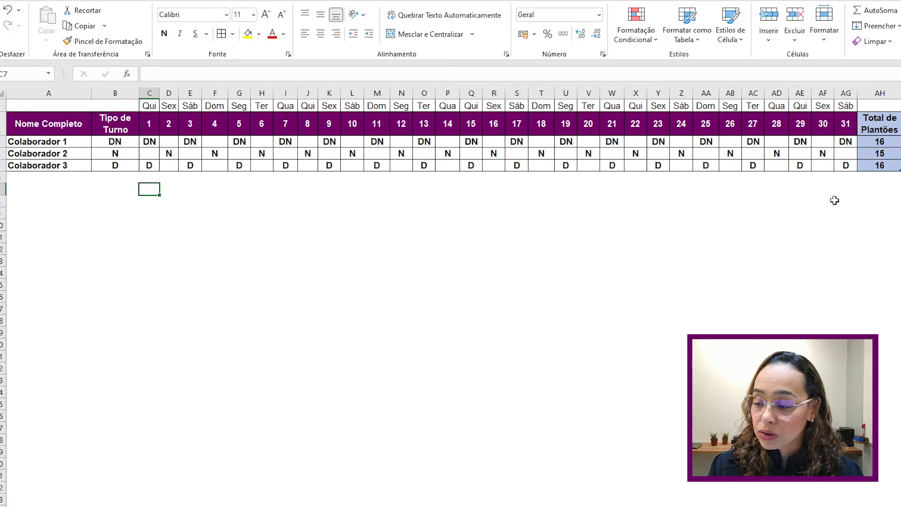
{"action": "left_click", "coordinate": [878, 166]}
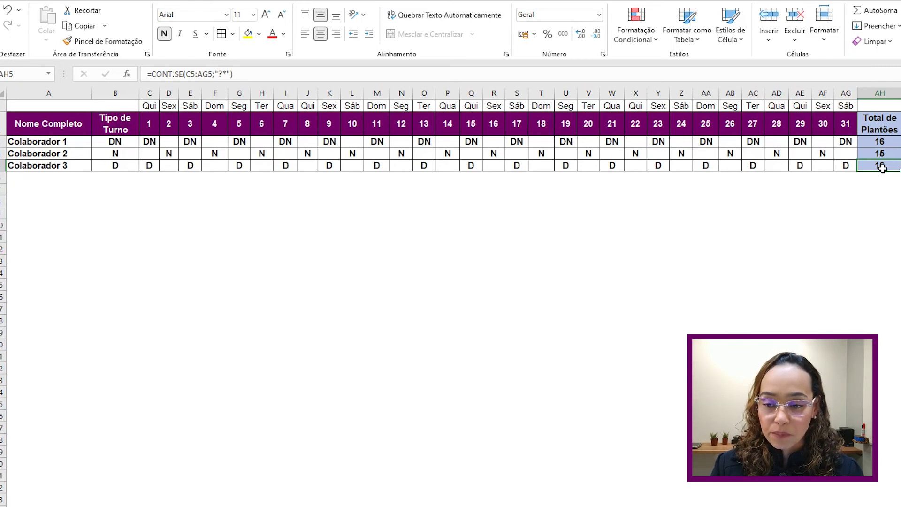
- Select the day cells C3:AG5 for all three collaborators
{"action": "left_click", "coordinate": [401, 153]}
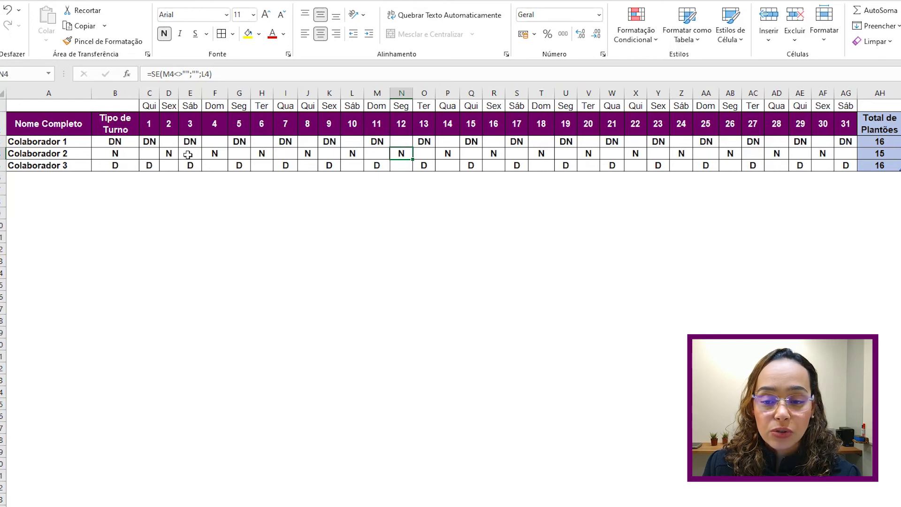
{"action": "left_click_drag", "start_coordinate": [201, 146], "coordinate": [219, 164]}
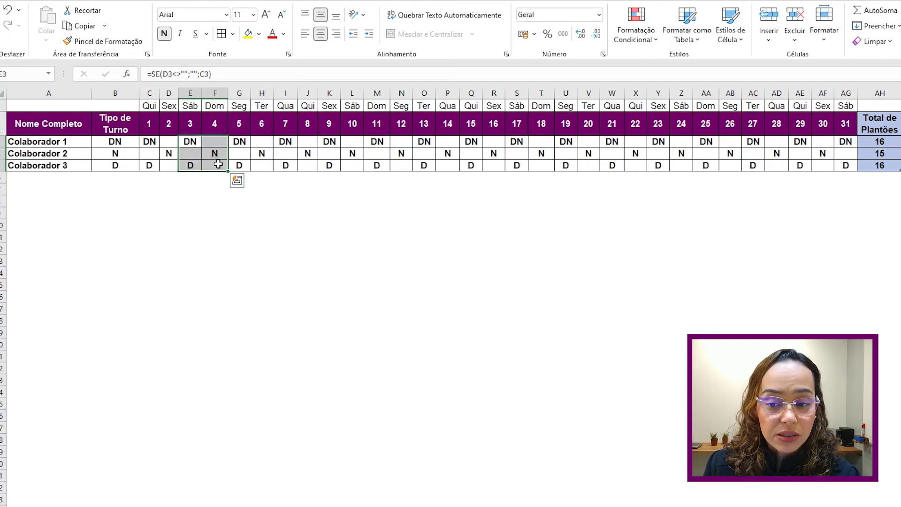
{"action": "left_click_drag", "start_coordinate": [149, 141], "coordinate": [844, 165]}
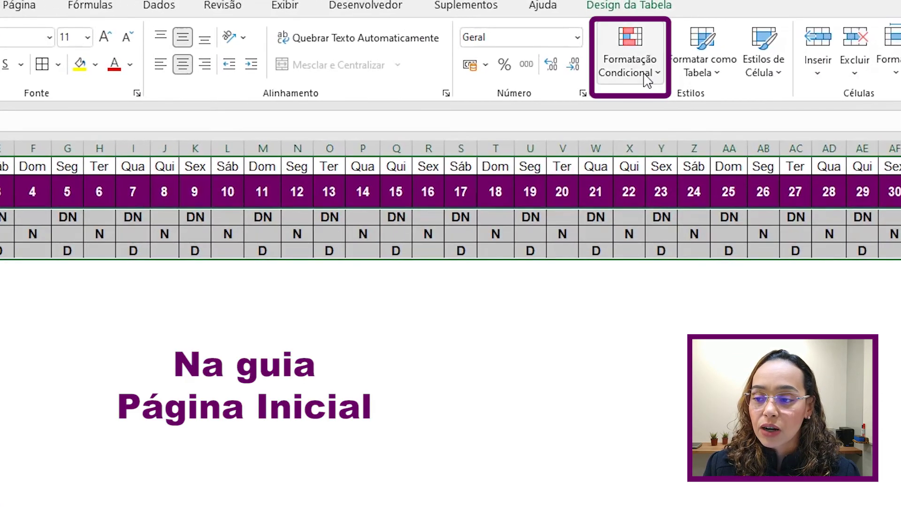
{"action": "left_click", "coordinate": [632, 47]}
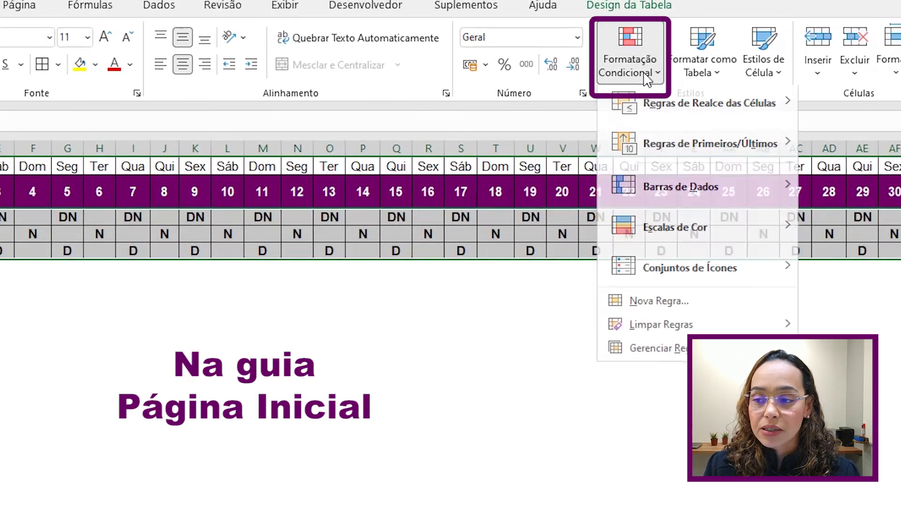
- Create a formula-based conditional formatting rule =Ou(C$1="Sáb";C$1="Dom")
{"action": "left_click", "coordinate": [655, 305]}
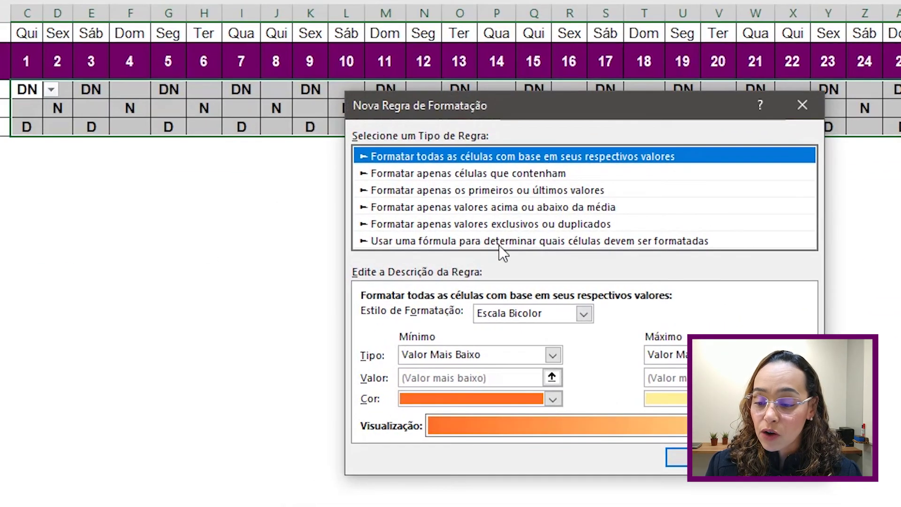
{"action": "left_click", "coordinate": [596, 242]}
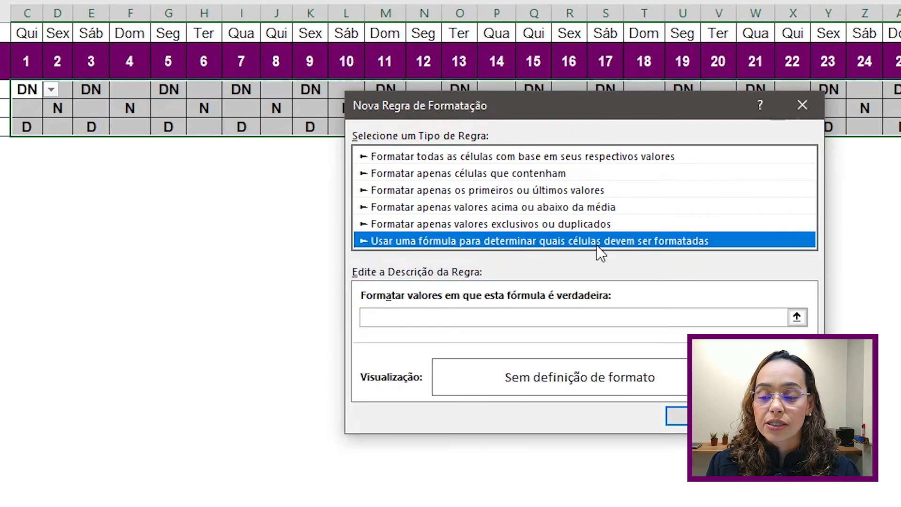
{"action": "left_click", "coordinate": [586, 318]}
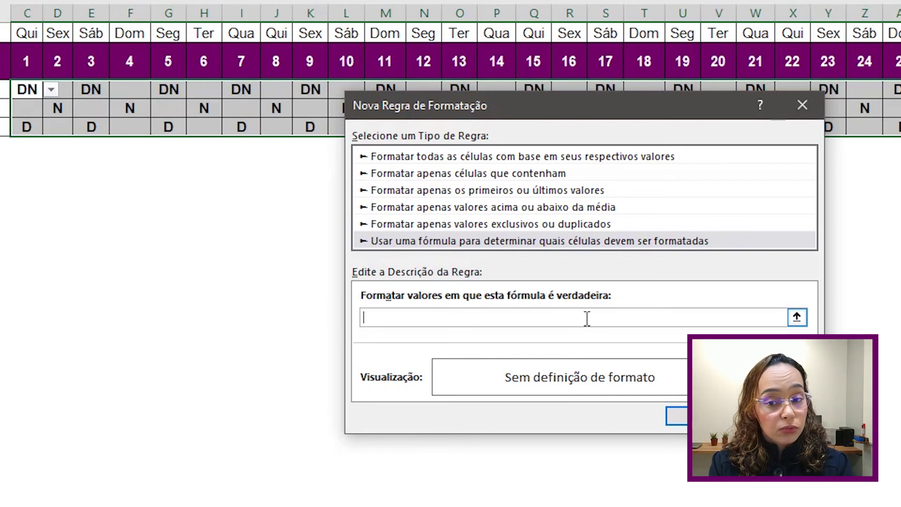
{"action": "type", "text": "=Ou("}
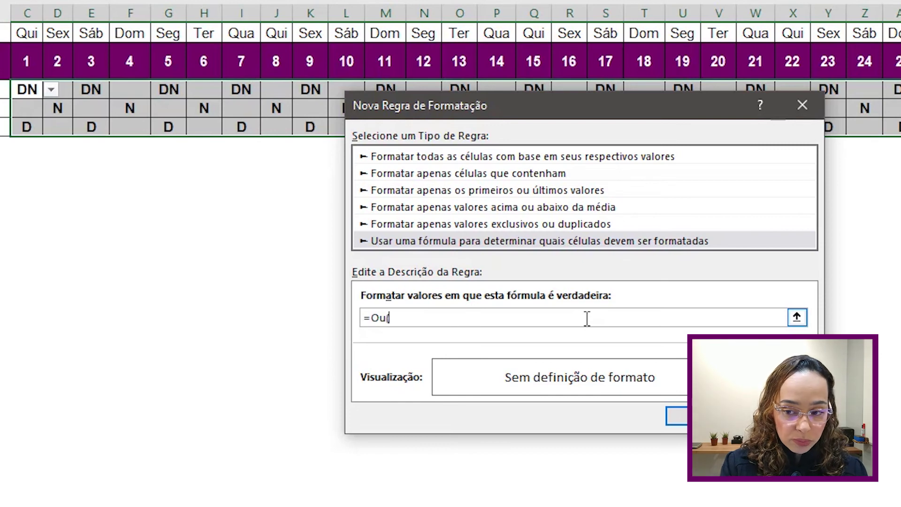
{"action": "left_click", "coordinate": [25, 31]}
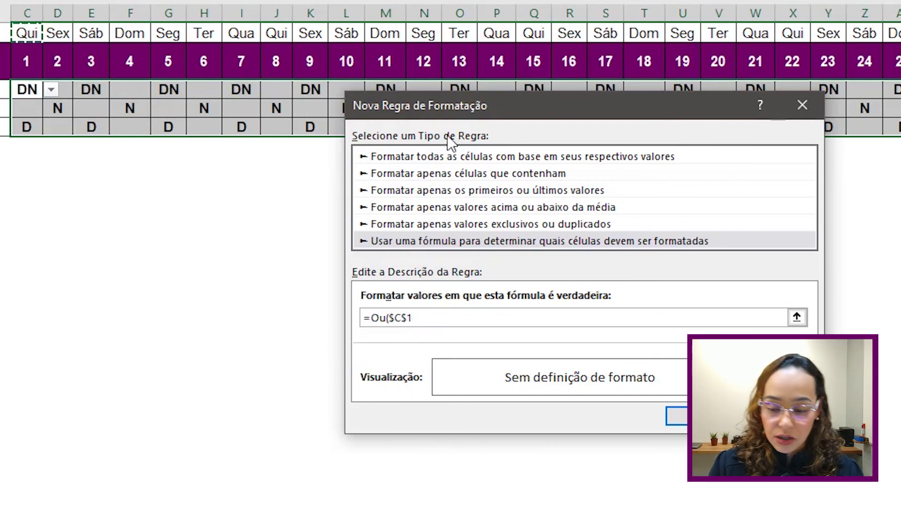
{"action": "type", "text": "=\"Sáb\";"}
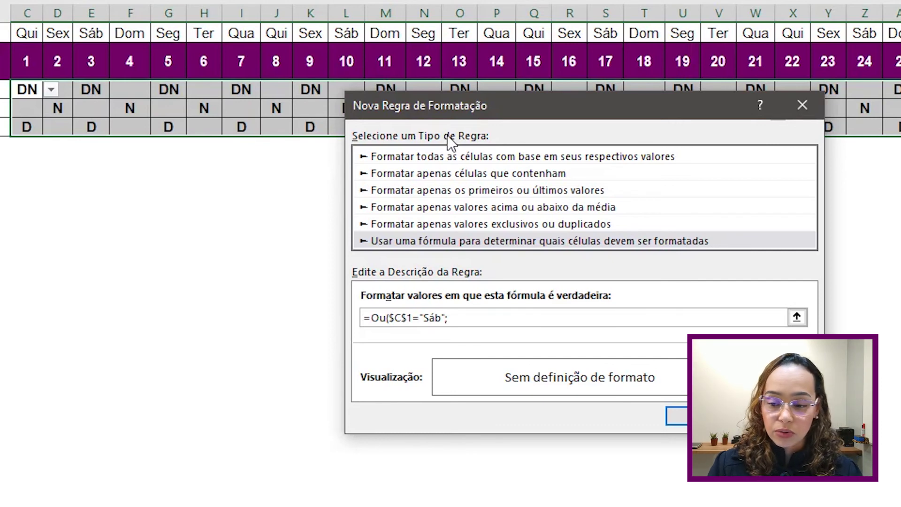
{"action": "left_click", "coordinate": [28, 30]}
{"action": "type", "text": "=\""}
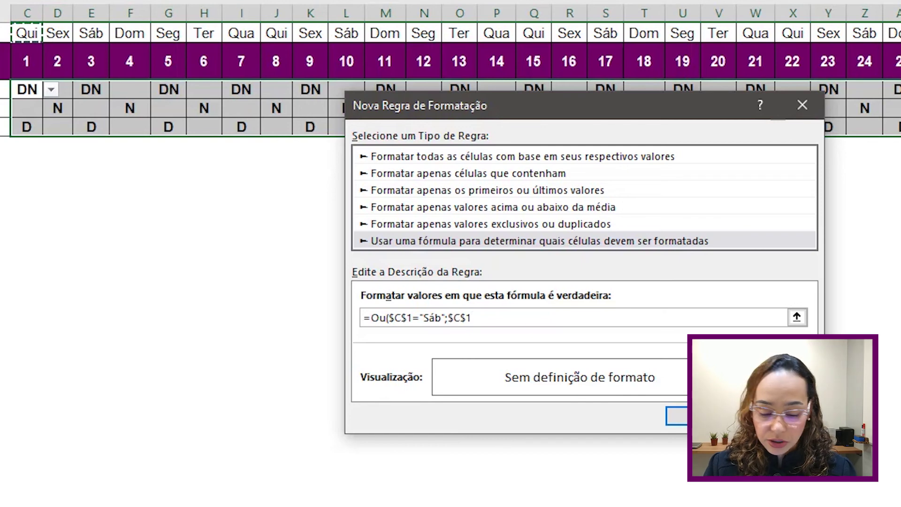
{"action": "type", "text": "Dom\")"}
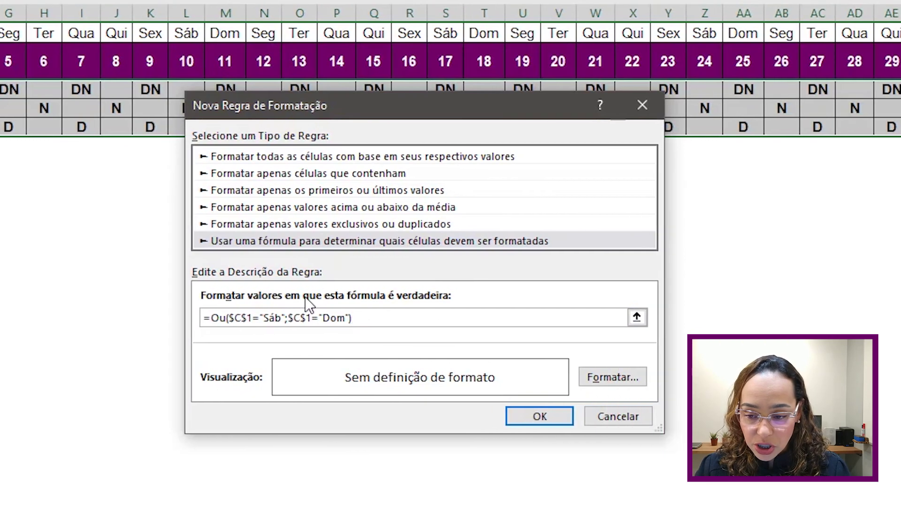
{"action": "left_click", "coordinate": [235, 317]}
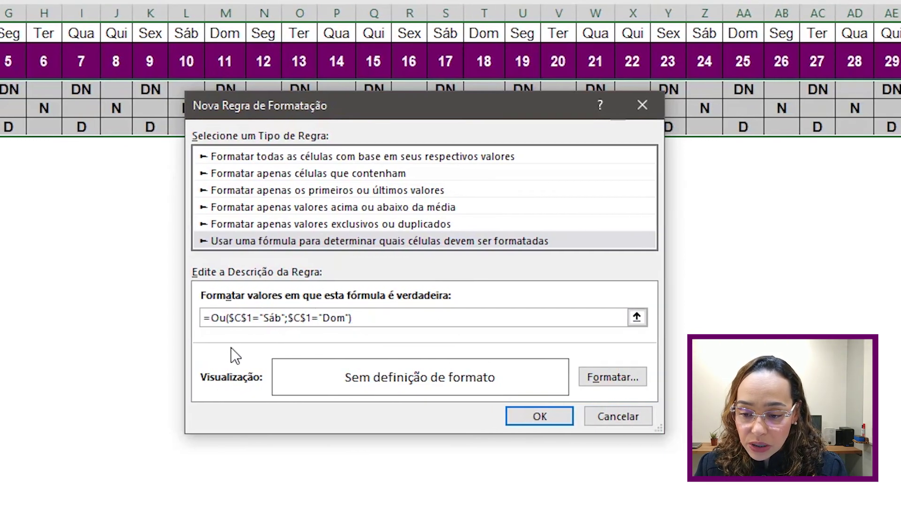
{"action": "key", "text": "BackSpace"}
{"action": "key", "text": "BackSpace"}
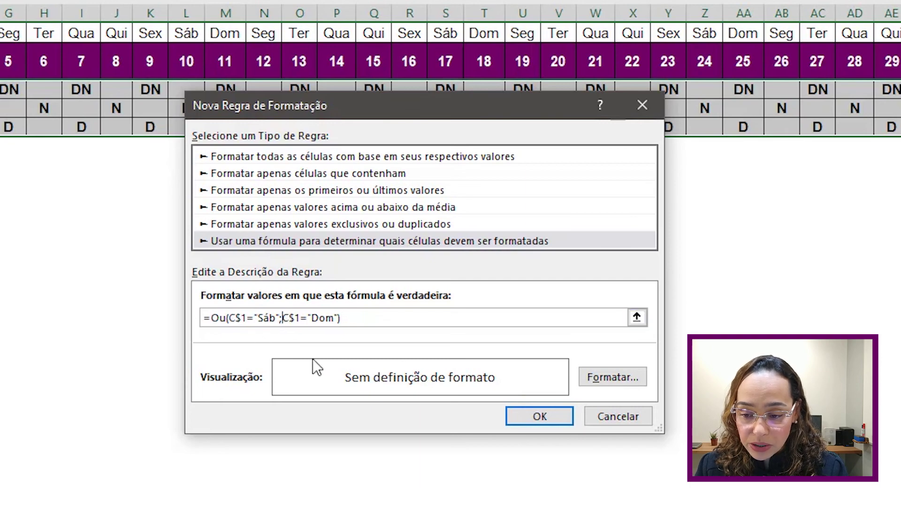
- Give the weekend rule a light grey fill so Sáb and Dom columns are shaded
{"action": "left_click", "coordinate": [627, 380]}
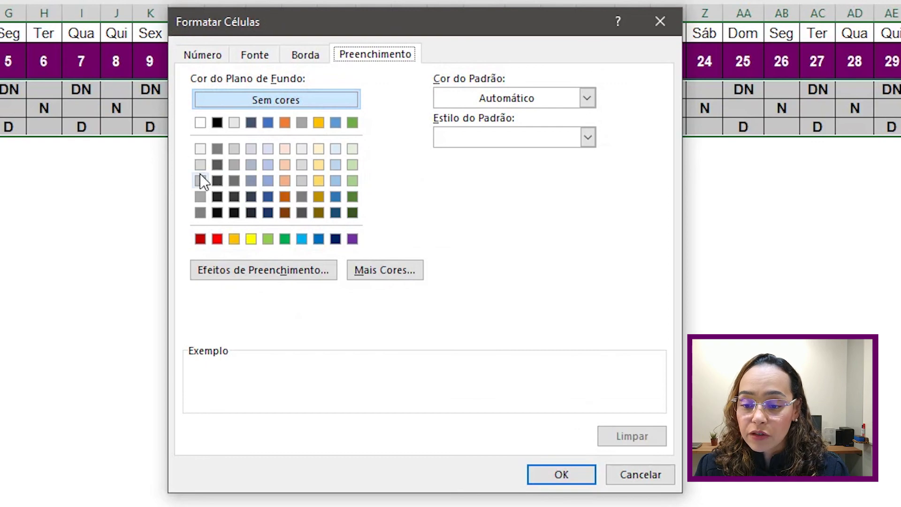
{"action": "left_click", "coordinate": [200, 180]}
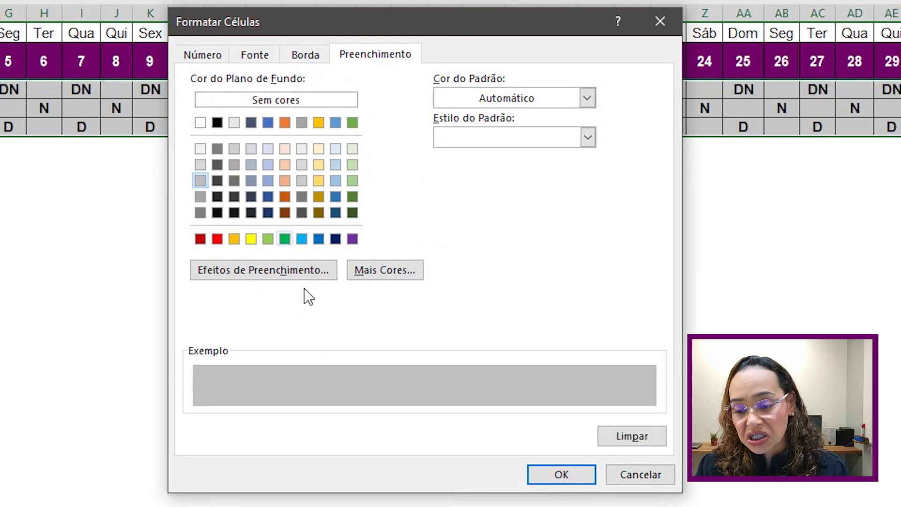
{"action": "left_click", "coordinate": [539, 474]}
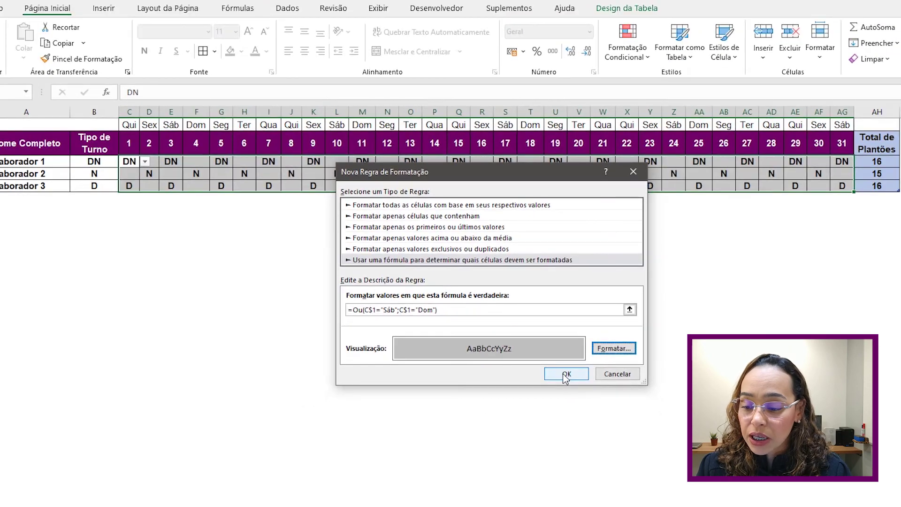
{"action": "left_click", "coordinate": [542, 411]}
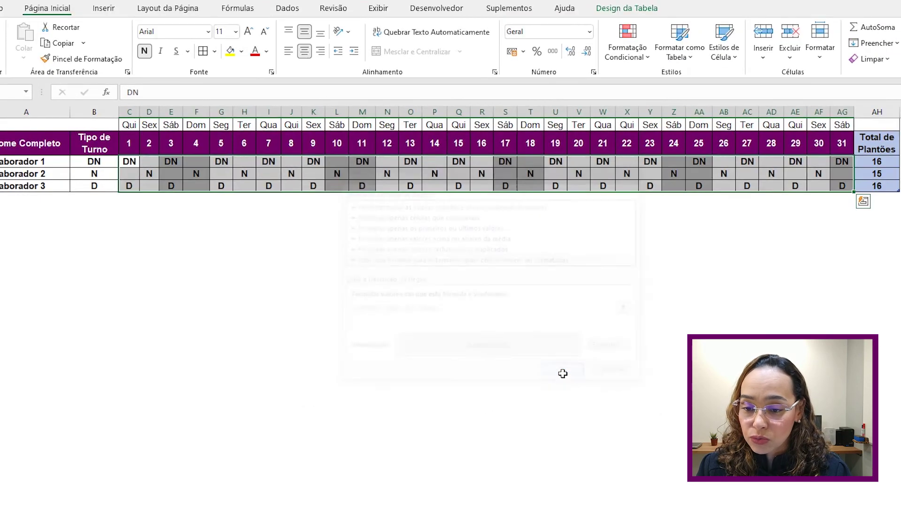
{"action": "left_click", "coordinate": [187, 208]}
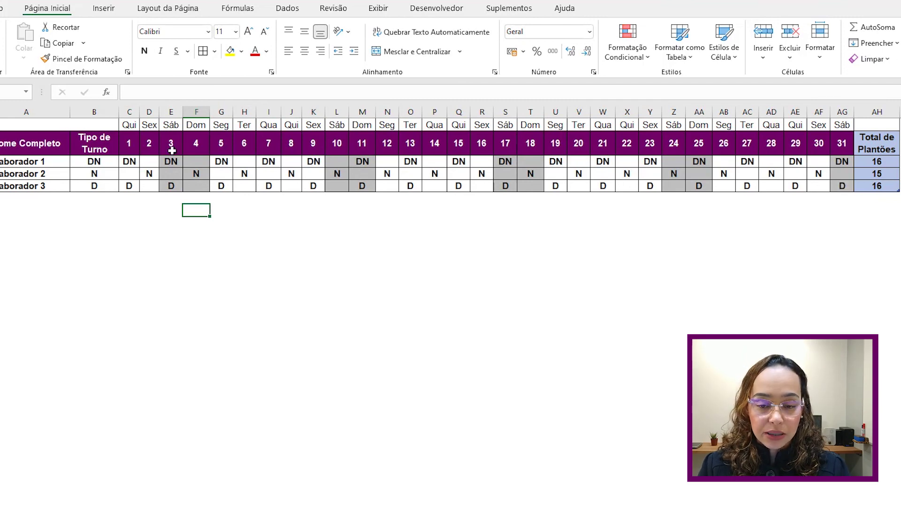
{"action": "left_click", "coordinate": [61, 187]}
- Add a Colaborador 4 row with shift type DN, totalling 15 shifts
{"action": "left_click_drag", "start_coordinate": [69, 191], "coordinate": [68, 205]}
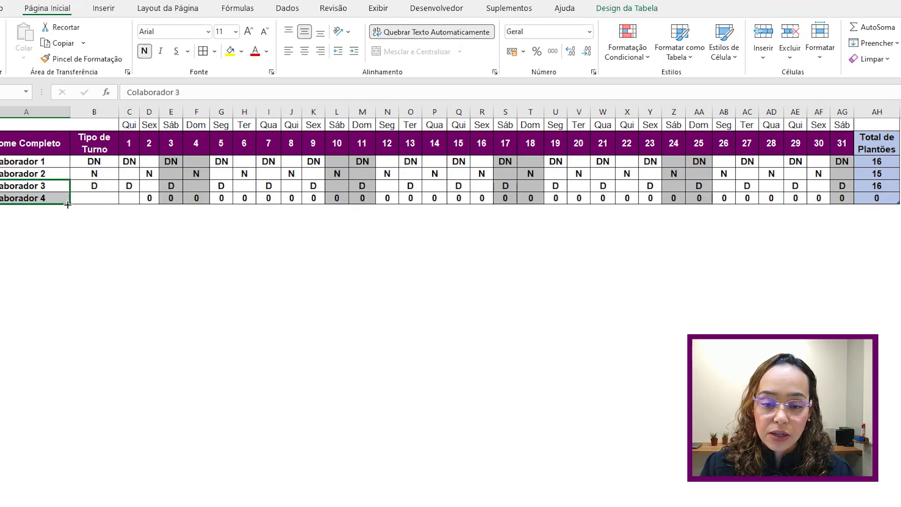
{"action": "left_click", "coordinate": [100, 197]}
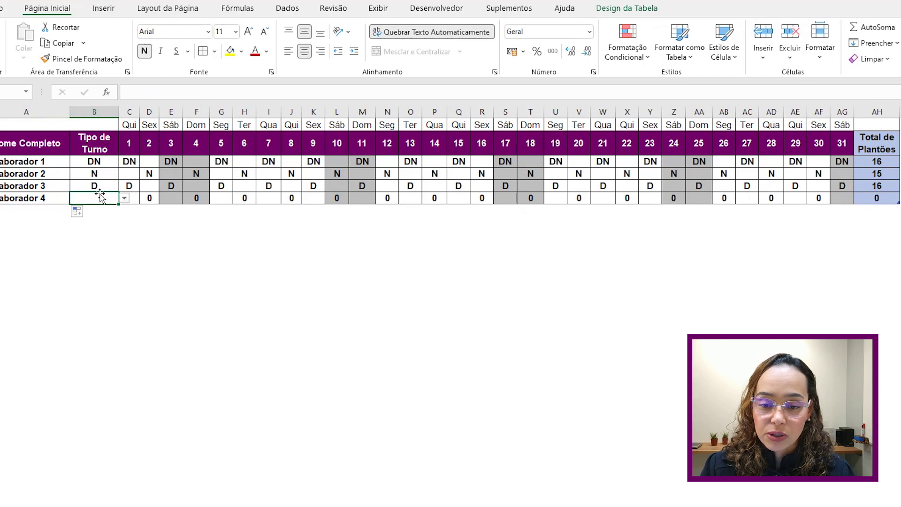
{"action": "left_click", "coordinate": [124, 198]}
{"action": "left_click", "coordinate": [102, 208]}
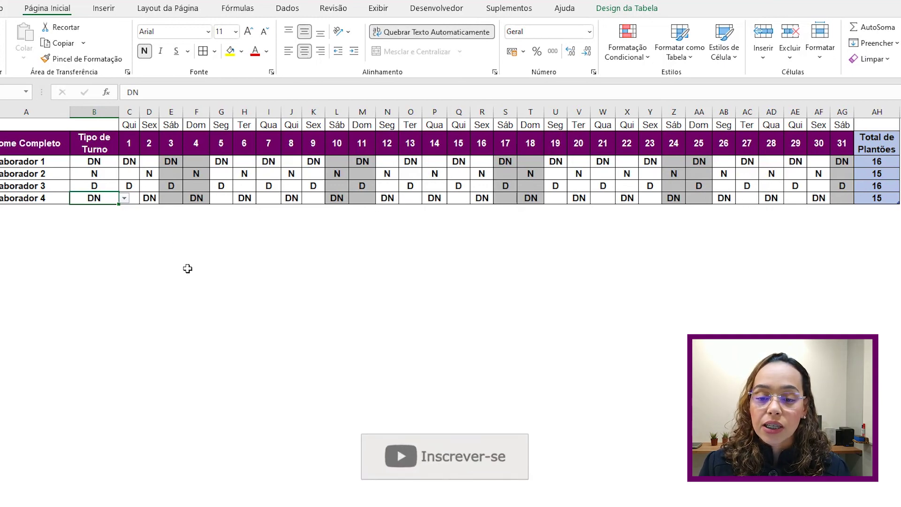
{"action": "left_click", "coordinate": [187, 268]}
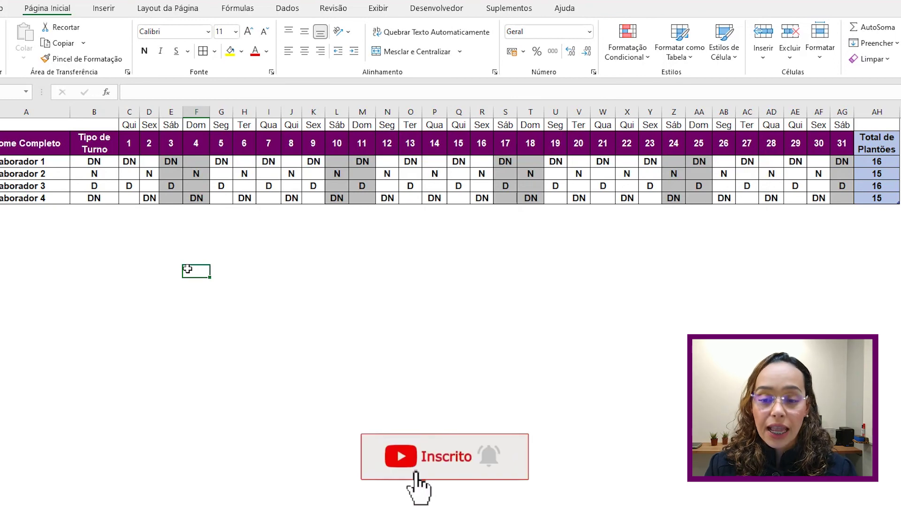